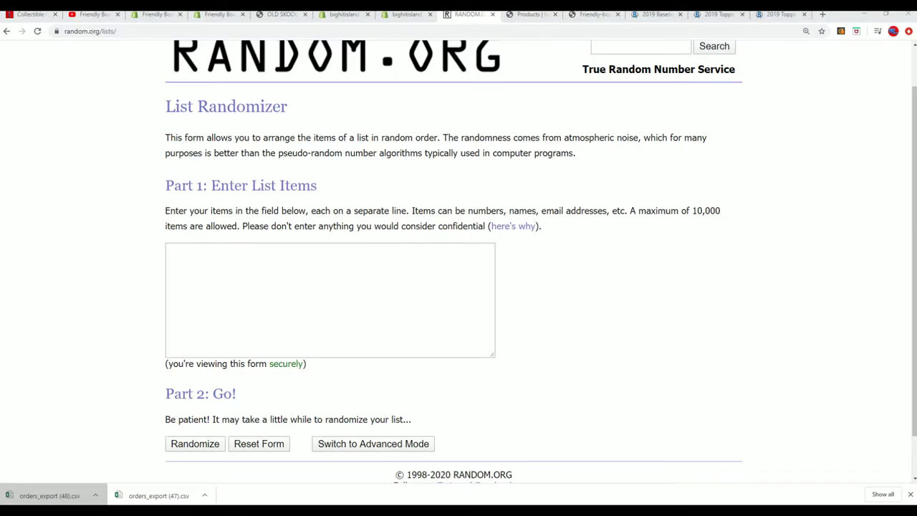
# Copy the 15 owner names listed under FILLER B in the Notepad notes.
pyautogui.moveTo(916, 57)
pyautogui.mouseDown()
pyautogui.moveTo(514, 60)
pyautogui.moveTo(553, 38)
pyautogui.mouseUp()
pyautogui.moveTo(553, 75); pyautogui.dragTo(508, 76)
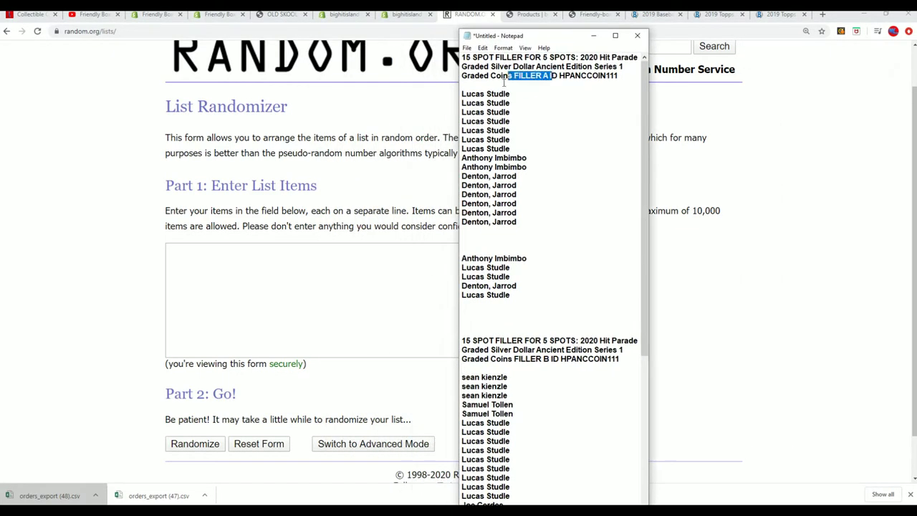
pyautogui.scroll(-3, 523, 303)
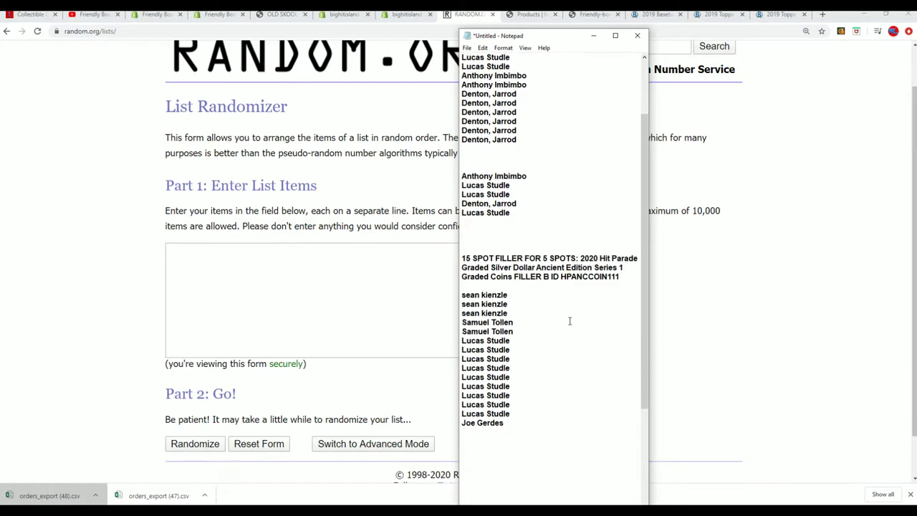
pyautogui.moveTo(551, 281); pyautogui.dragTo(507, 276)
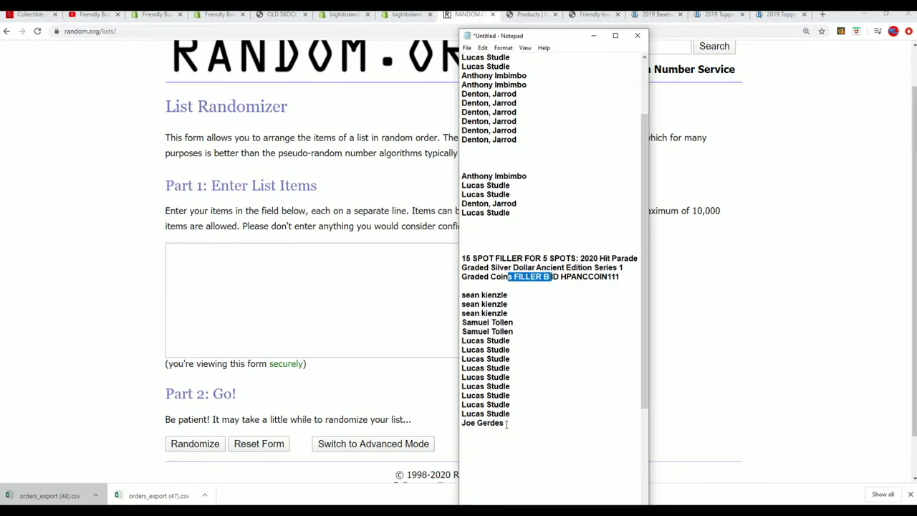
pyautogui.moveTo(504, 424)
pyautogui.mouseDown()
pyautogui.moveTo(480, 313)
pyautogui.moveTo(463, 294)
pyautogui.mouseUp()
pyautogui.rightClick(482, 299)
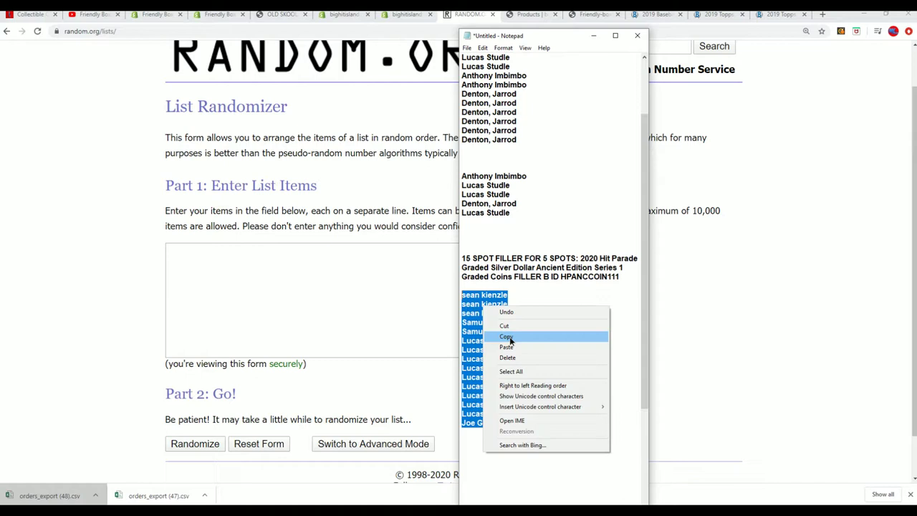
pyautogui.click(514, 341)
# Put the cursor in the List Randomizer's list item box.
pyautogui.scroll(-5, 525, 385)
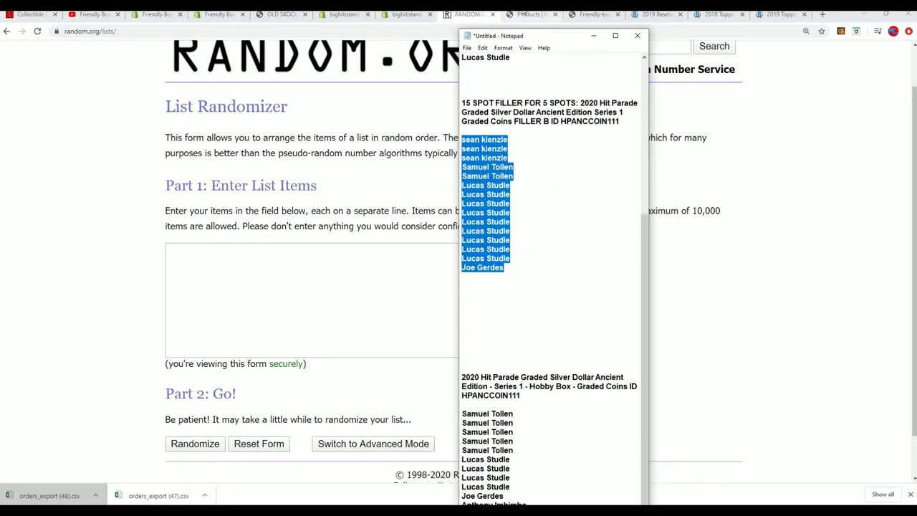
pyautogui.moveTo(550, 40); pyautogui.dragTo(550, 19)
pyautogui.scroll(-1, 559, 395)
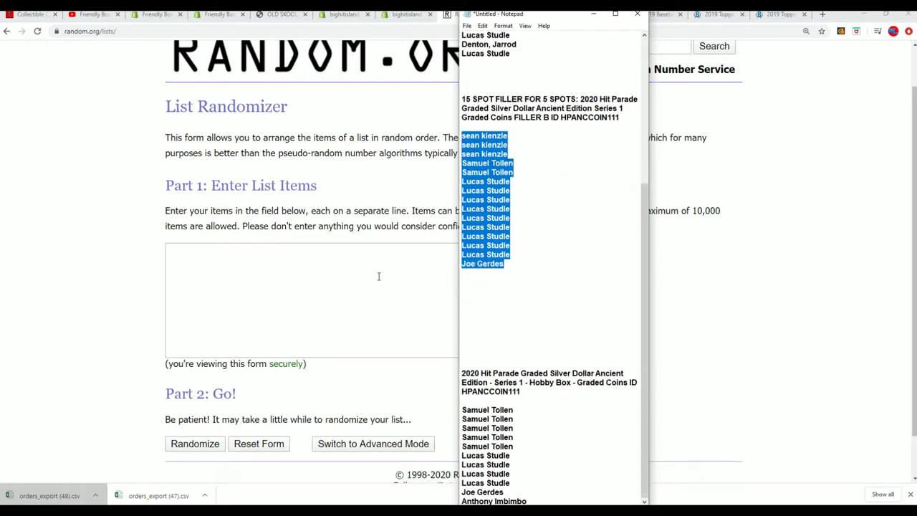
pyautogui.click(216, 262)
# Paste the FILLER B names into the item box and randomize them.
pyautogui.rightClick(202, 251)
pyautogui.click(234, 323)
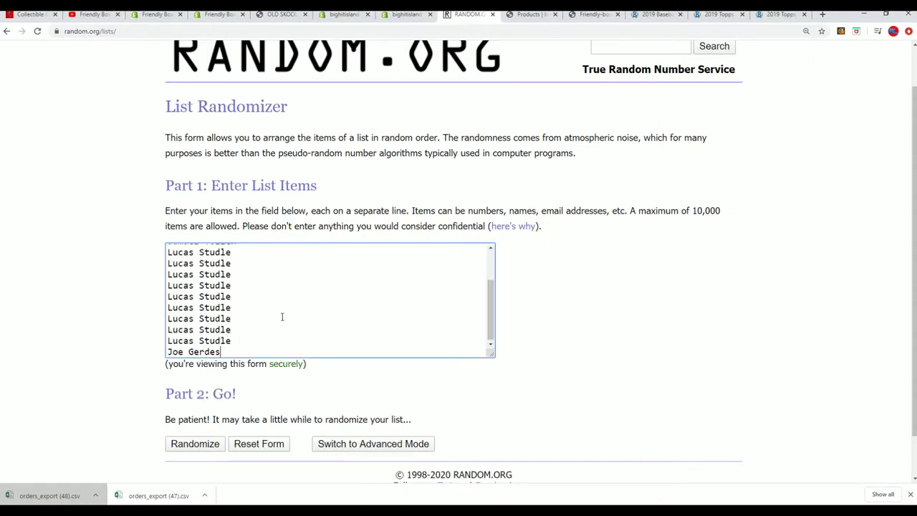
pyautogui.scroll(-1, 531, 374)
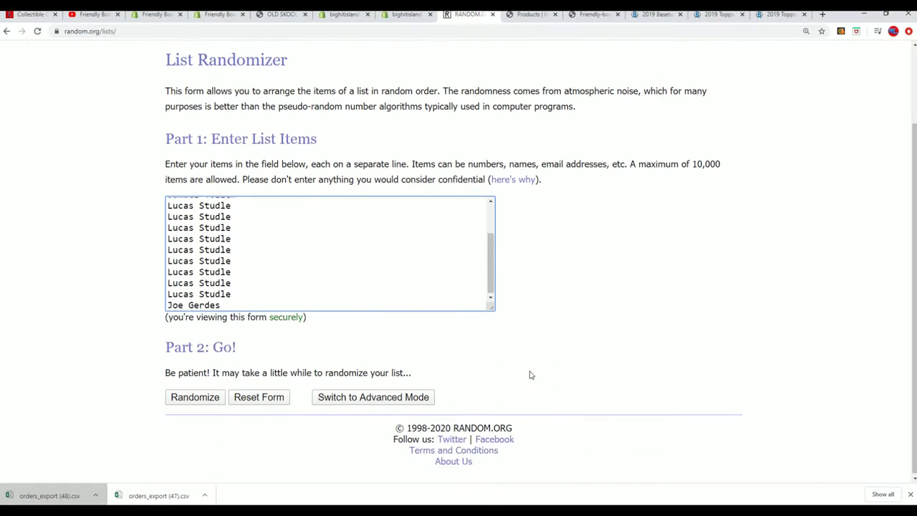
pyautogui.click(195, 397)
# Re-randomize the list six more times, then select the top five names.
pyautogui.scroll(-1, 172, 377)
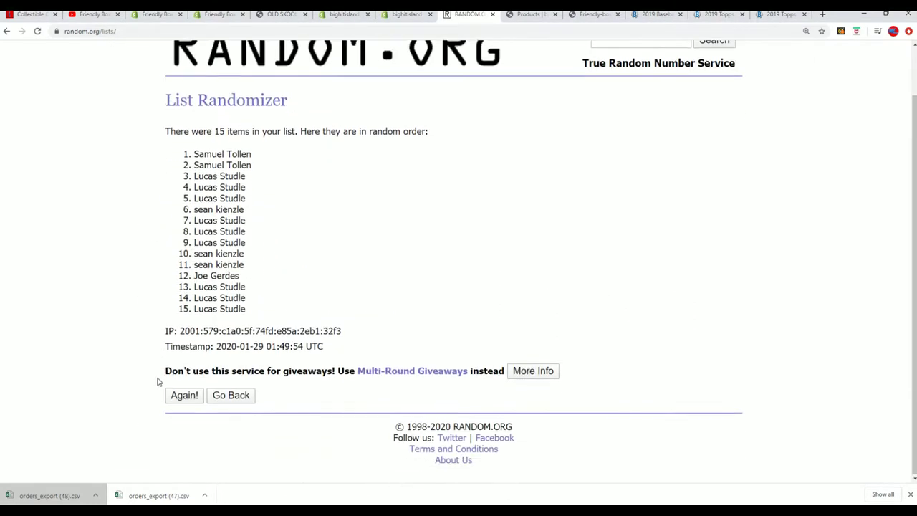
pyautogui.click(174, 396)
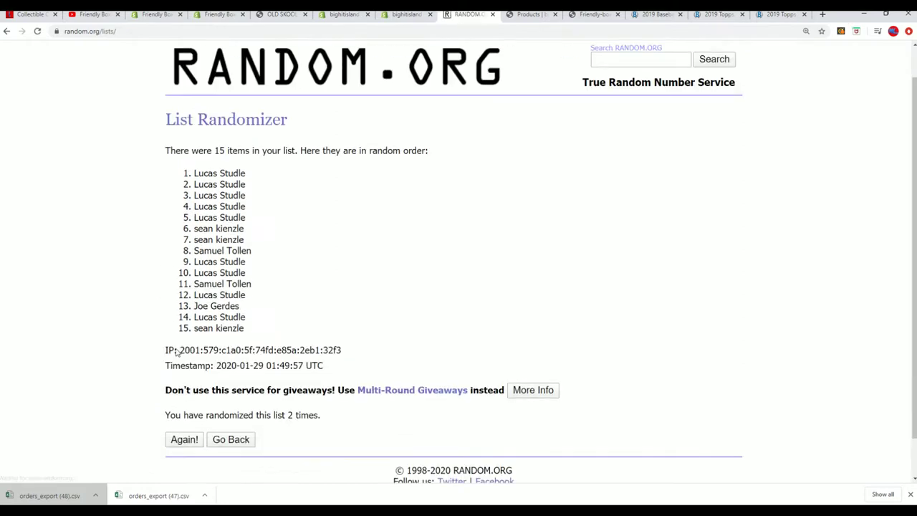
pyautogui.scroll(-1, 178, 416)
pyautogui.click(185, 397)
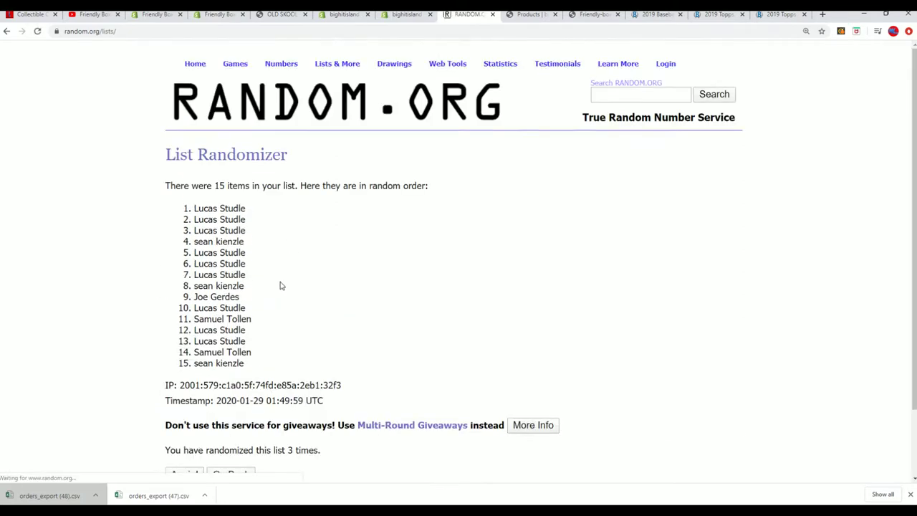
pyautogui.scroll(-1, 202, 437)
pyautogui.click(182, 396)
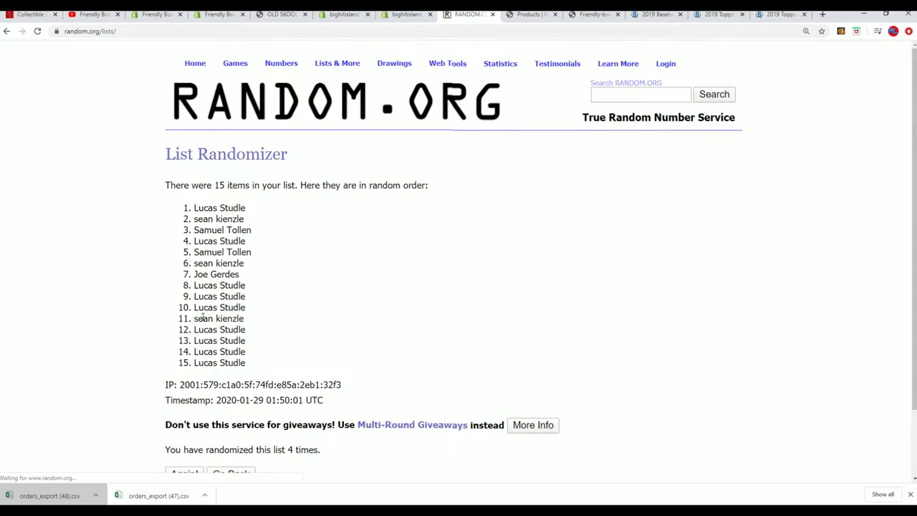
pyautogui.scroll(-1, 173, 406)
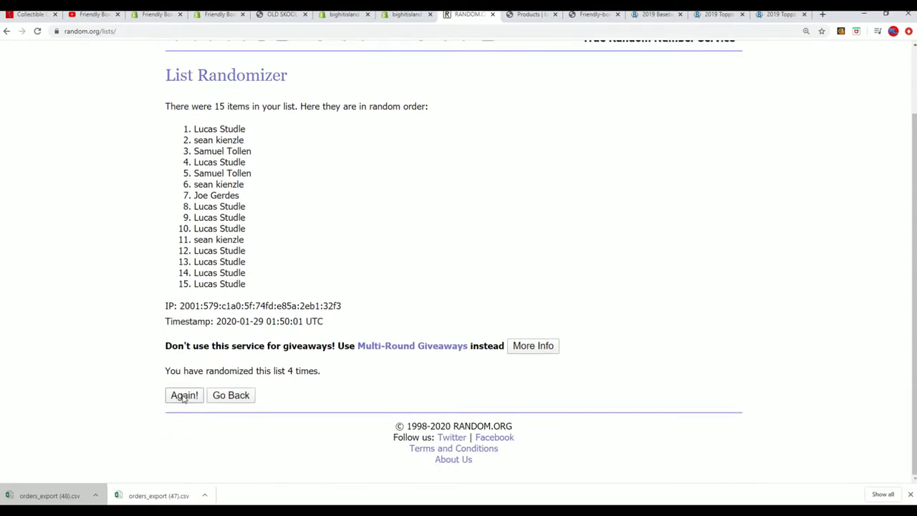
pyautogui.click(184, 397)
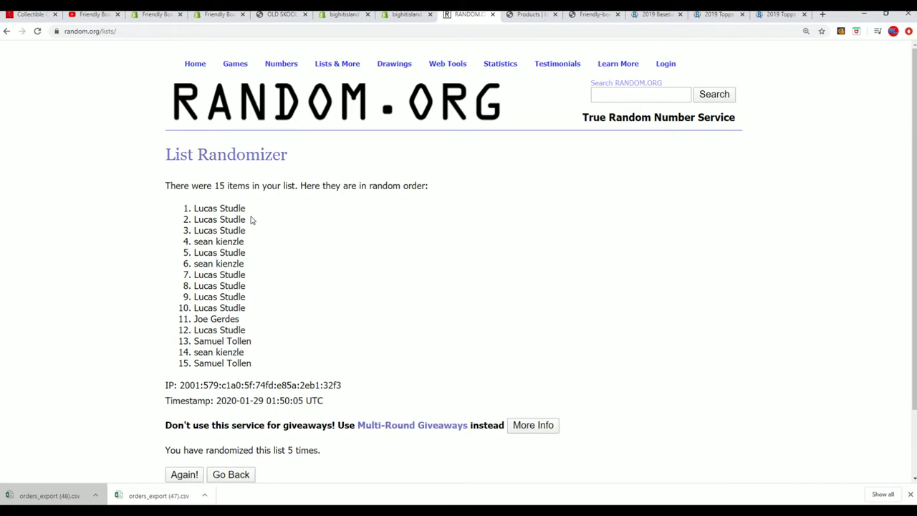
pyautogui.scroll(-2, 249, 332)
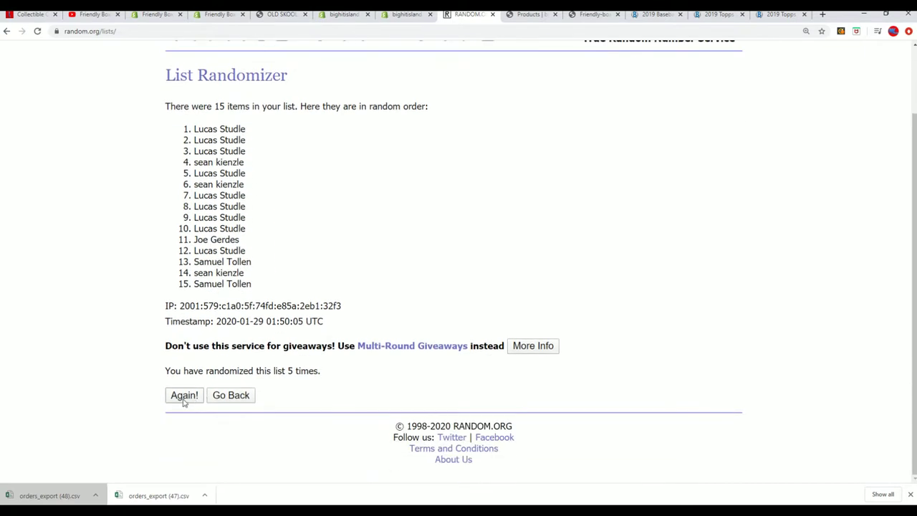
pyautogui.click(183, 402)
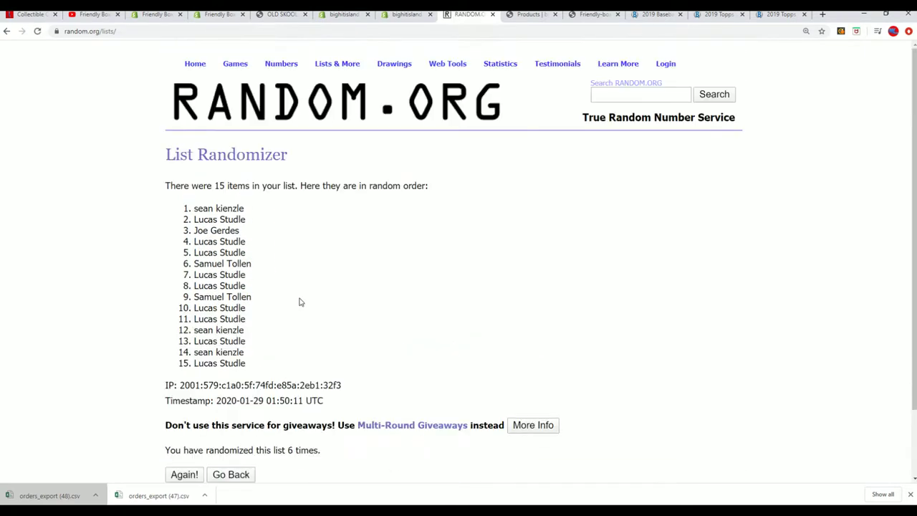
pyautogui.scroll(-2, 189, 399)
pyautogui.click(186, 397)
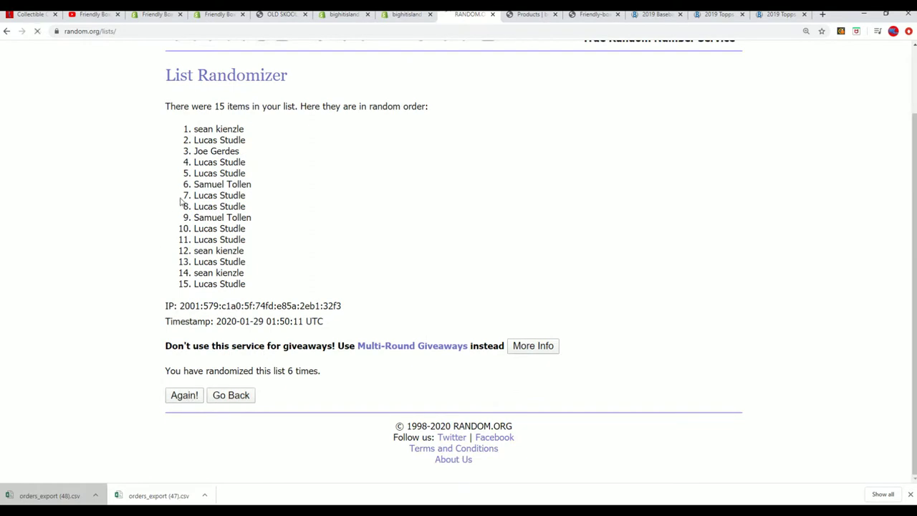
pyautogui.moveTo(260, 253)
pyautogui.mouseDown()
pyautogui.moveTo(215, 242)
pyautogui.moveTo(194, 208)
pyautogui.mouseUp()
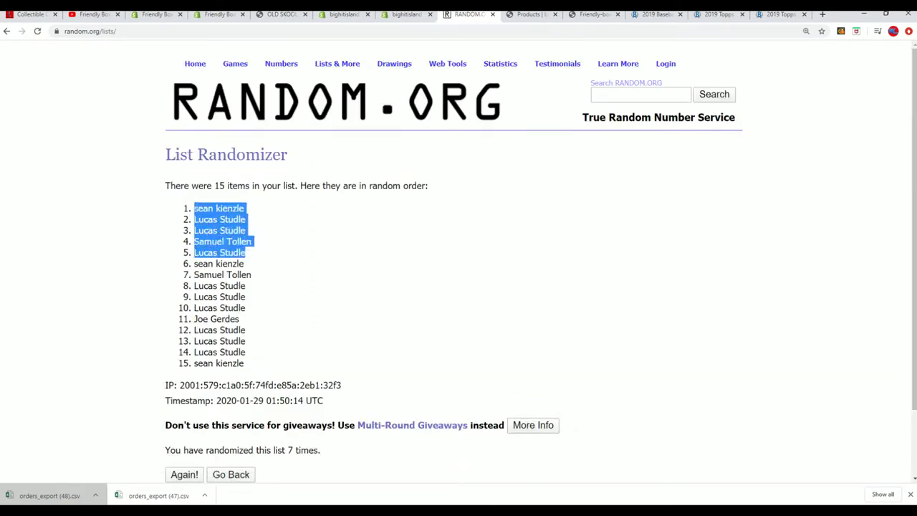
# Paste the top five randomized names into Notepad below the FILLER B list.
pyautogui.rightClick(206, 209)
pyautogui.click(215, 216)
pyautogui.hotkey('alt', 'Tab')
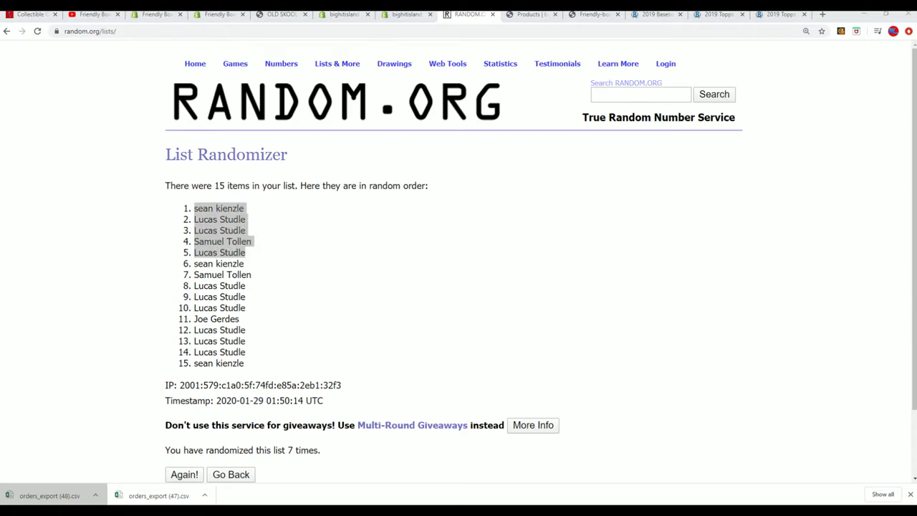
pyautogui.click(510, 271)
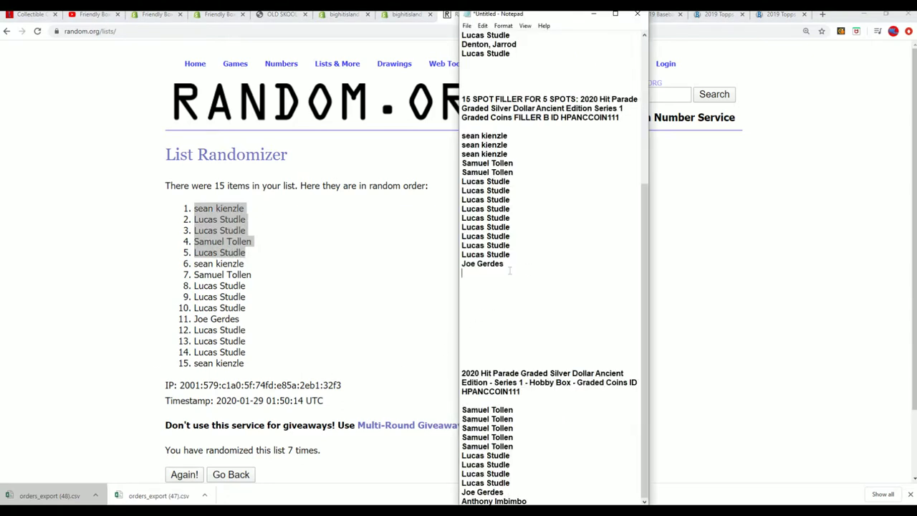
pyautogui.press('Return')
pyautogui.press('Return')
pyautogui.press('Return')
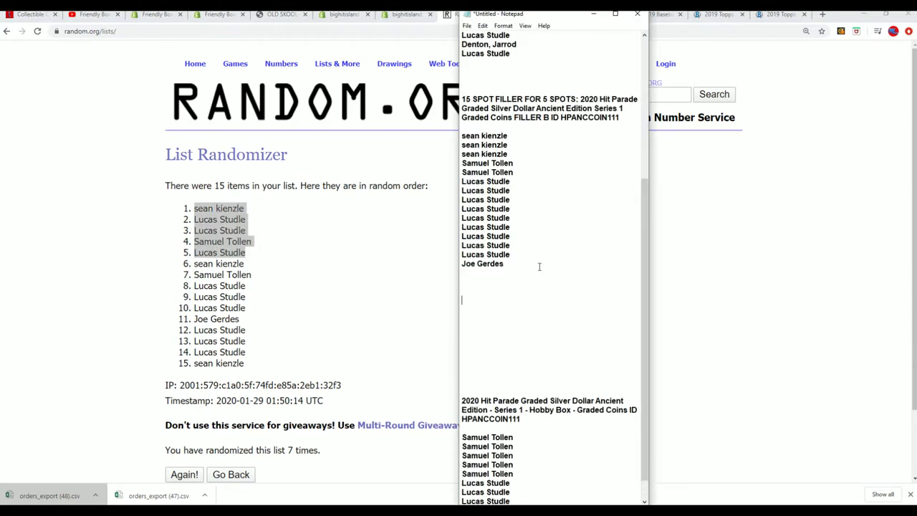
pyautogui.hotkey('ctrl', 'v')
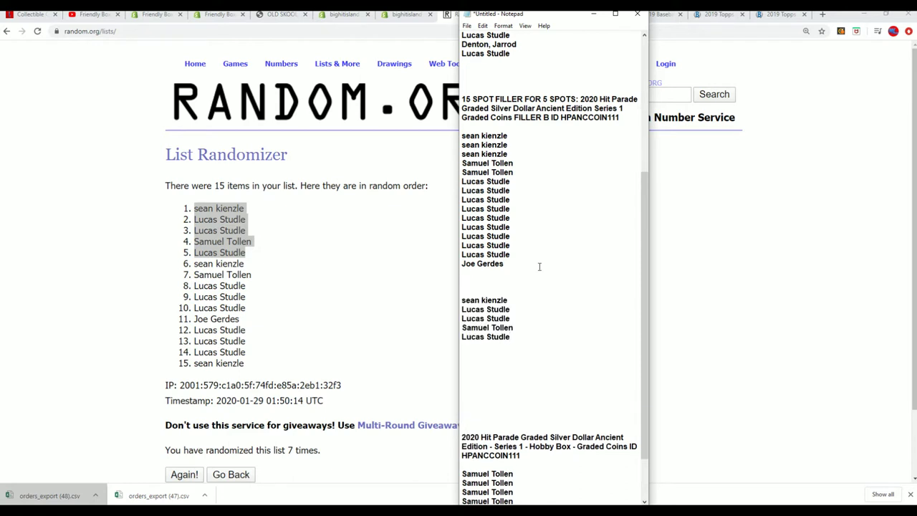
# Copy the five FILLER A names and paste them above the randomized five.
pyautogui.scroll(3, 531, 159)
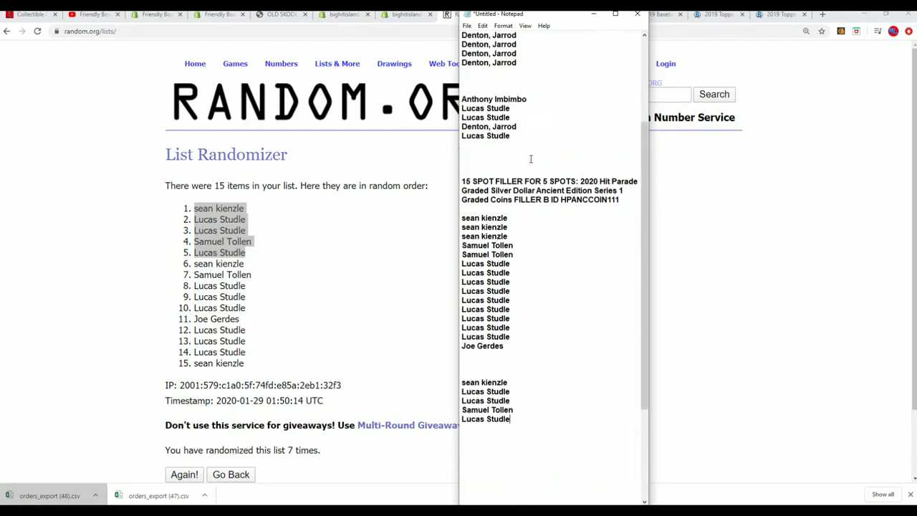
pyautogui.moveTo(519, 142); pyautogui.dragTo(462, 100)
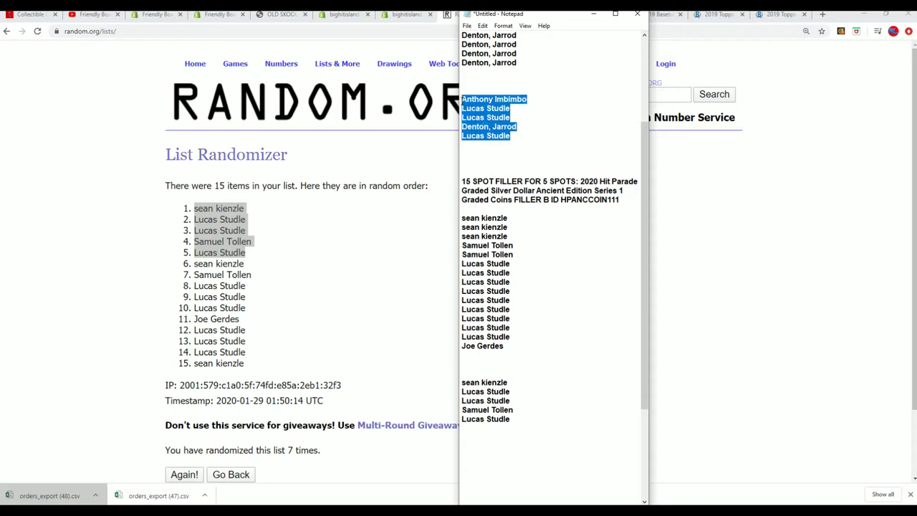
pyautogui.rightClick(468, 104)
pyautogui.click(488, 135)
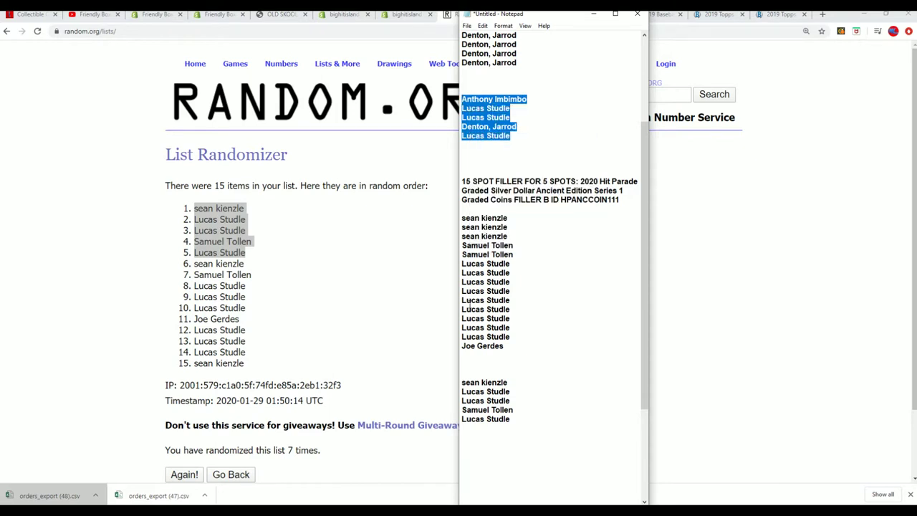
pyautogui.click(463, 374)
pyautogui.rightClick(464, 373)
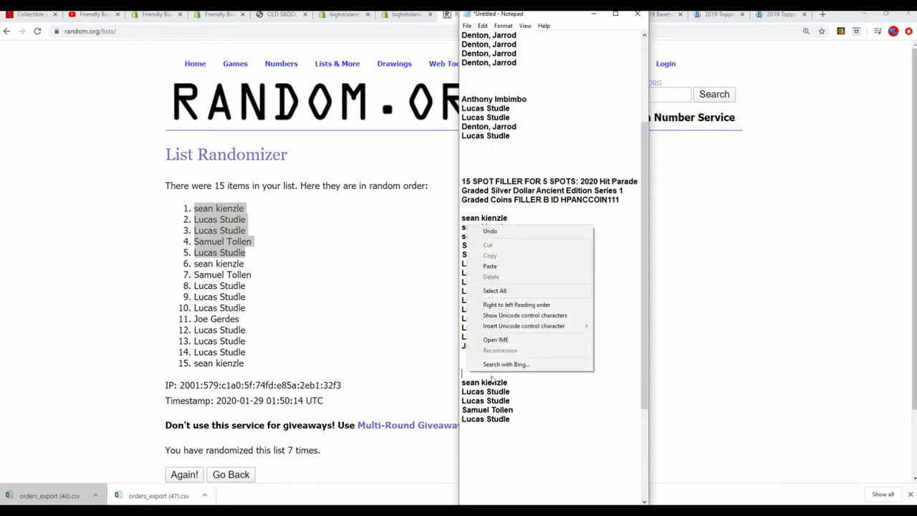
pyautogui.click(499, 266)
# Remove the blank line between the blocks and select the combined ten names.
pyautogui.scroll(-1, 567, 299)
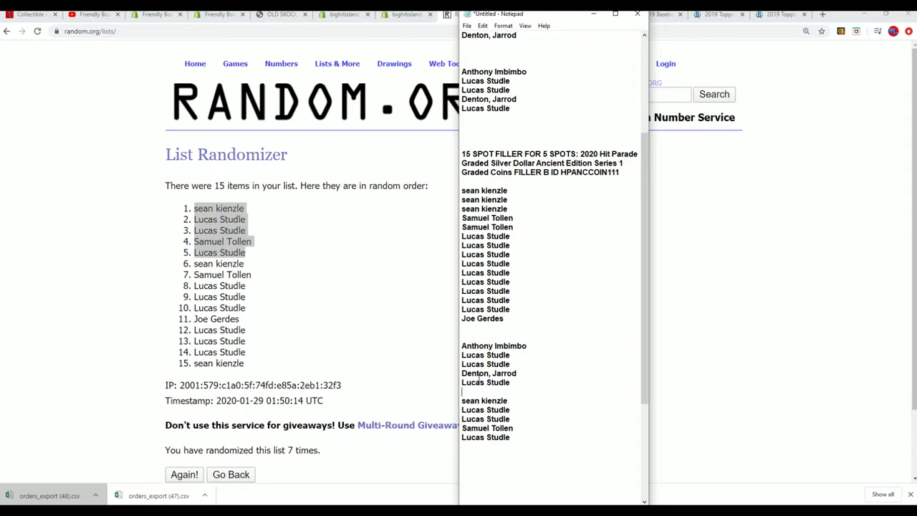
pyautogui.click(463, 399)
pyautogui.press('BackSpace')
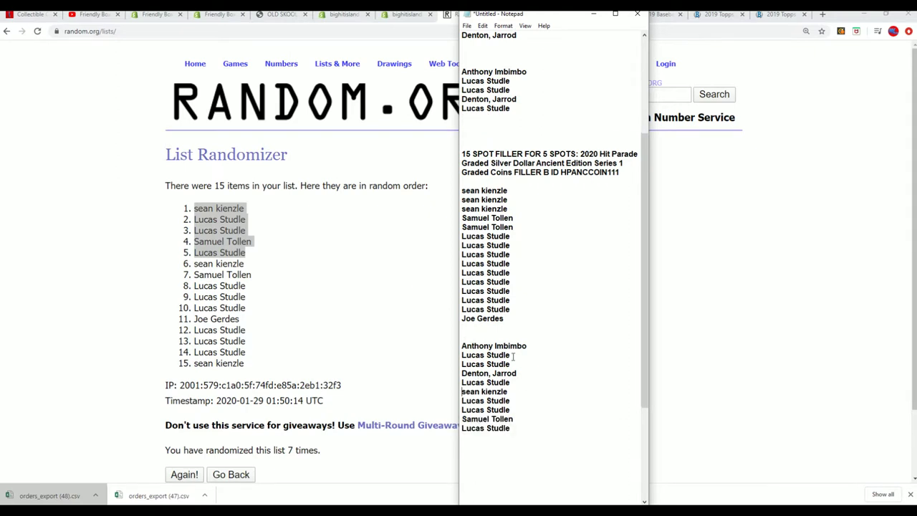
pyautogui.moveTo(520, 427)
pyautogui.mouseDown()
pyautogui.moveTo(462, 369)
pyautogui.moveTo(461, 346)
pyautogui.mouseUp()
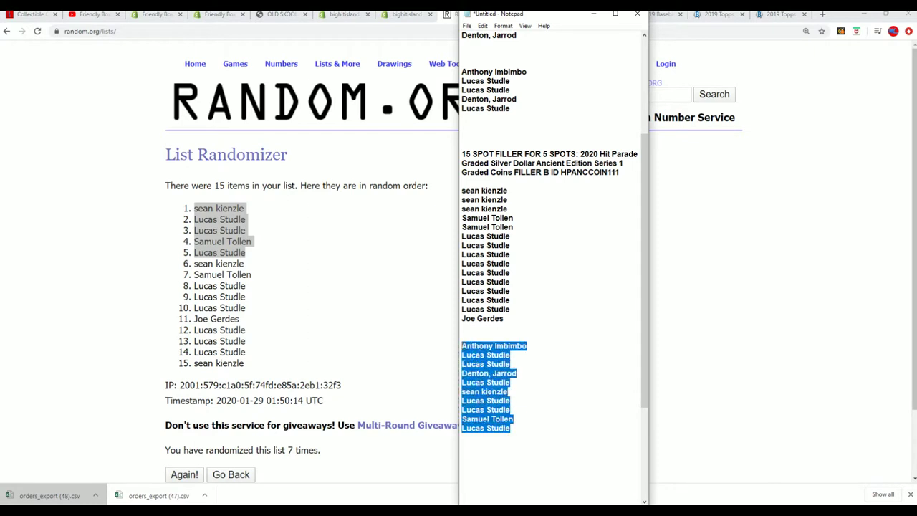
pyautogui.rightClick(478, 346)
pyautogui.click(506, 380)
pyautogui.scroll(-5, 527, 392)
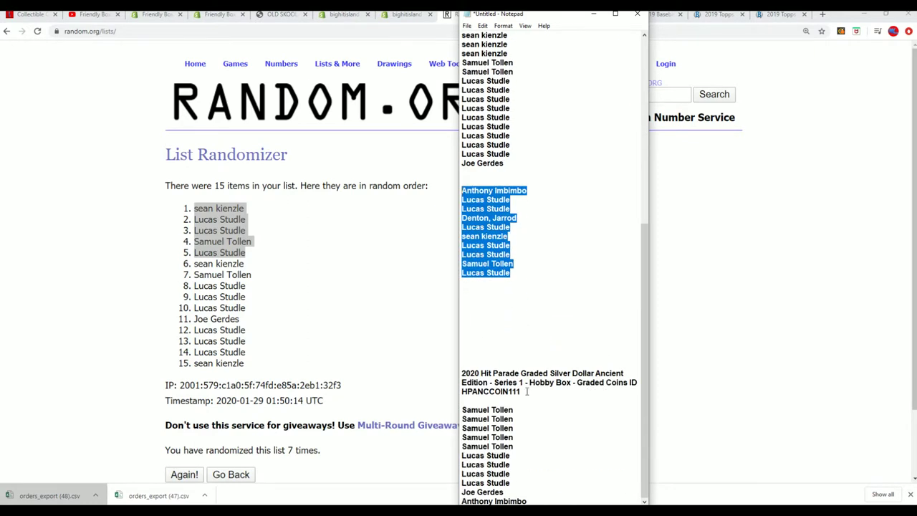
pyautogui.click(529, 501)
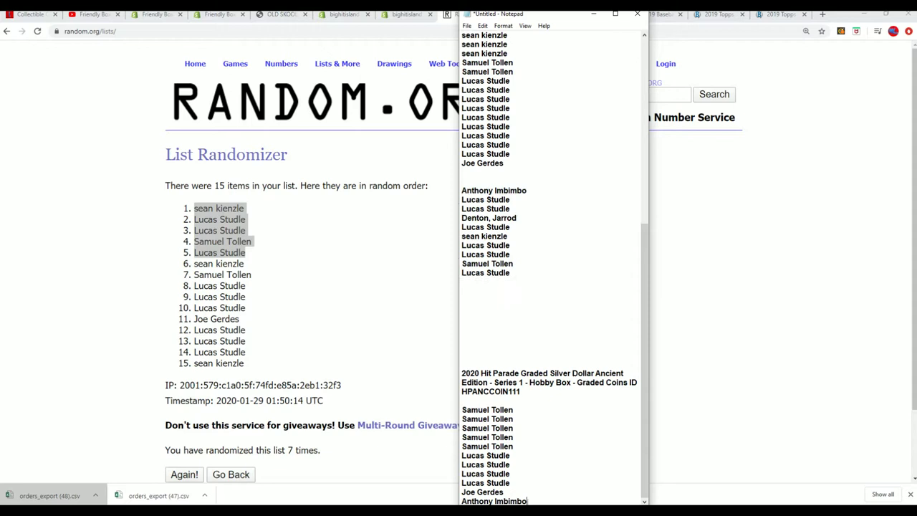
pyautogui.press('Return')
pyautogui.press('Return')
pyautogui.press('Return')
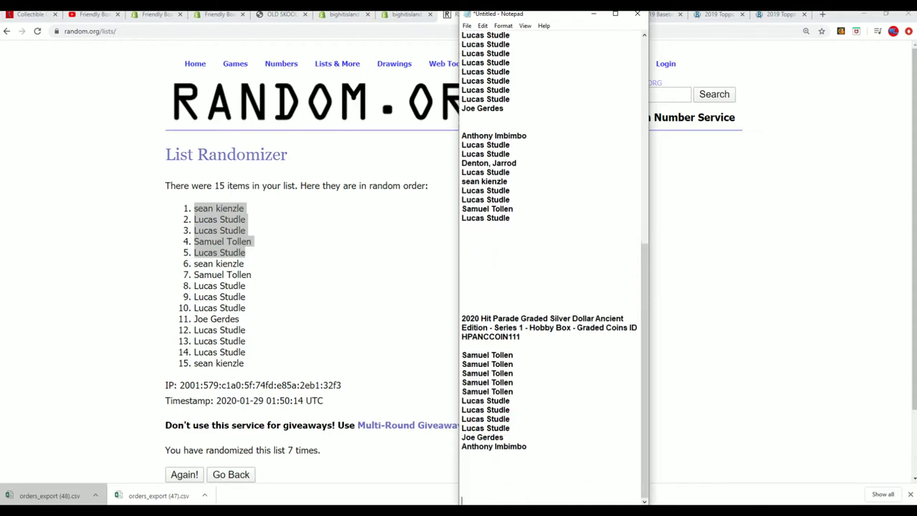
pyautogui.press('Return')
pyautogui.press('Return')
pyautogui.press('Return')
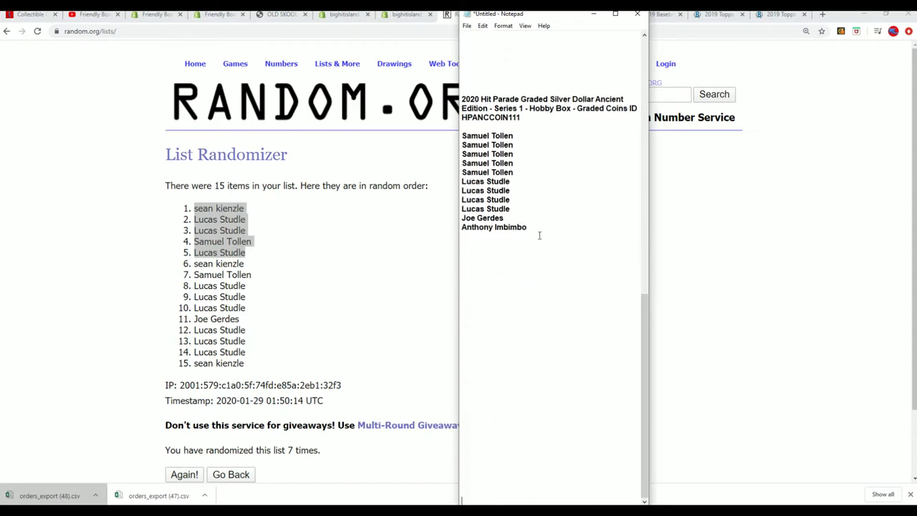
pyautogui.click(539, 233)
pyautogui.hotkey('ctrl', 'v')
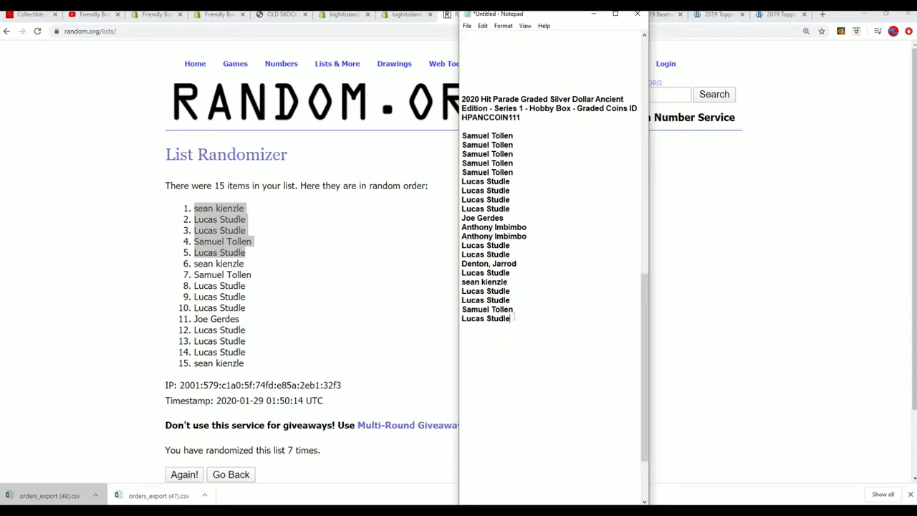
# Cut the whole 21-name list and paste it back under the header.
pyautogui.moveTo(510, 319); pyautogui.dragTo(462, 133)
pyautogui.rightClick(466, 135)
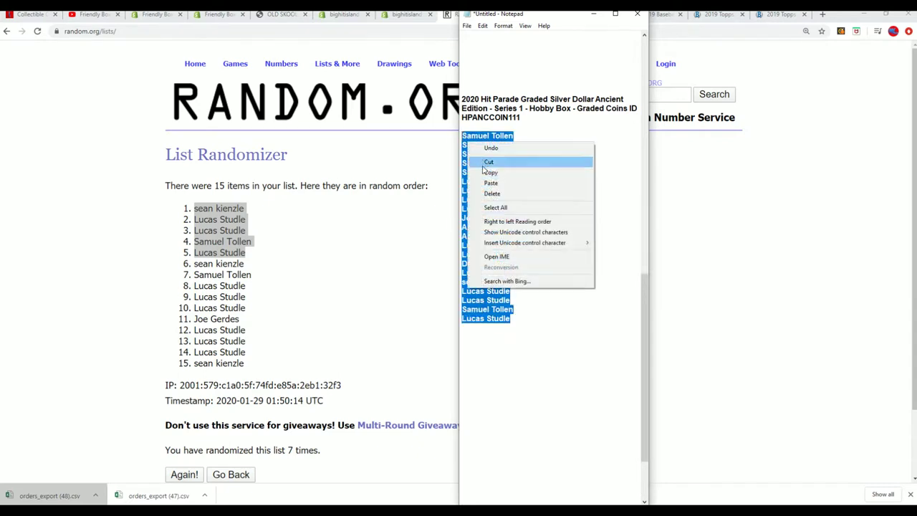
pyautogui.click(494, 163)
pyautogui.rightClick(533, 234)
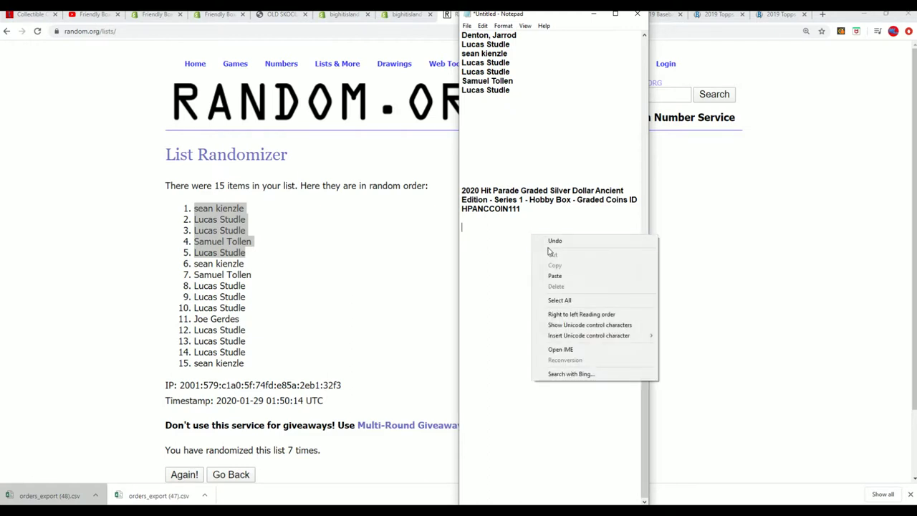
pyautogui.click(548, 275)
# Copy the 21-name list and paste a second copy at its end, making 42.
pyautogui.rightClick(524, 276)
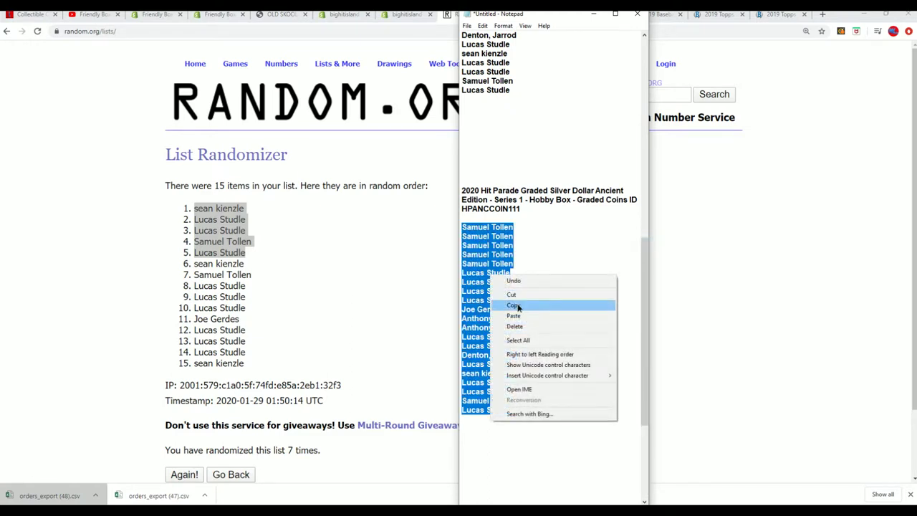
pyautogui.click(520, 306)
pyautogui.click(516, 419)
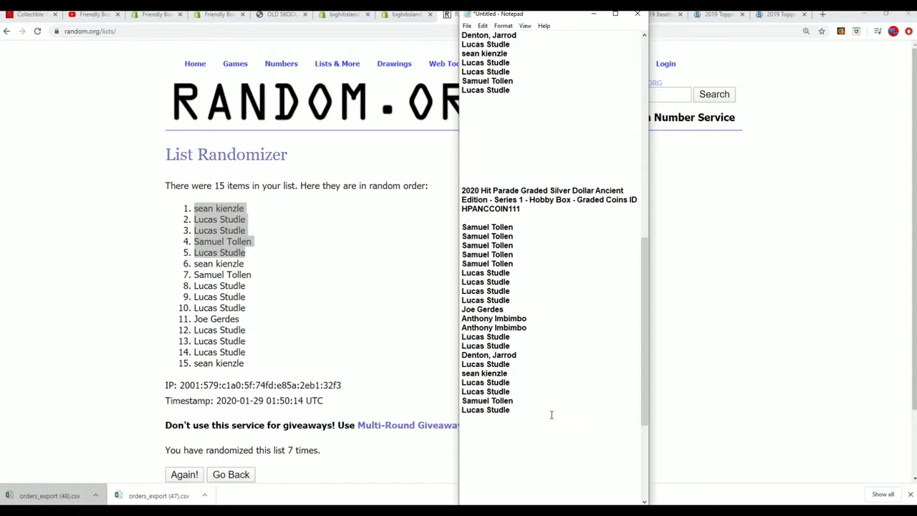
pyautogui.hotkey('ctrl', 'v')
pyautogui.scroll(-5, 549, 401)
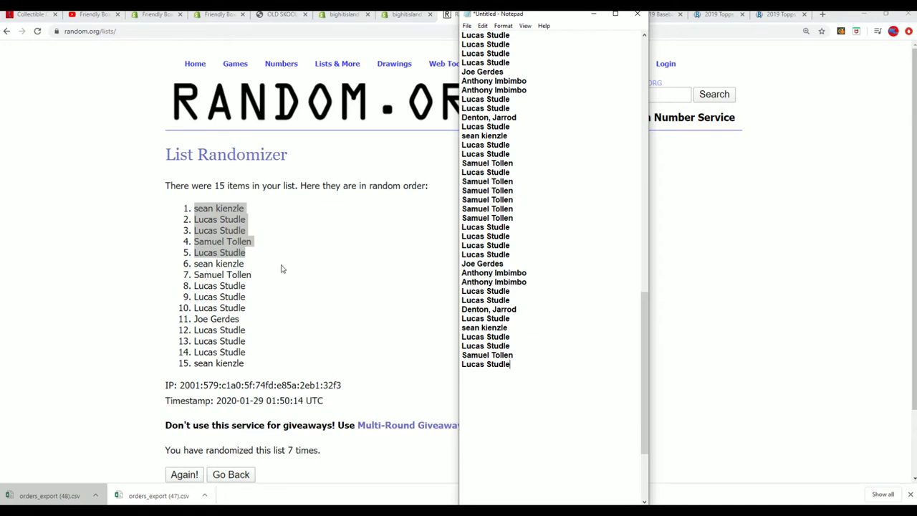
# Scroll back up, leaving Notepad for the empty List Randomizer form.
pyautogui.scroll(2, 562, 314)
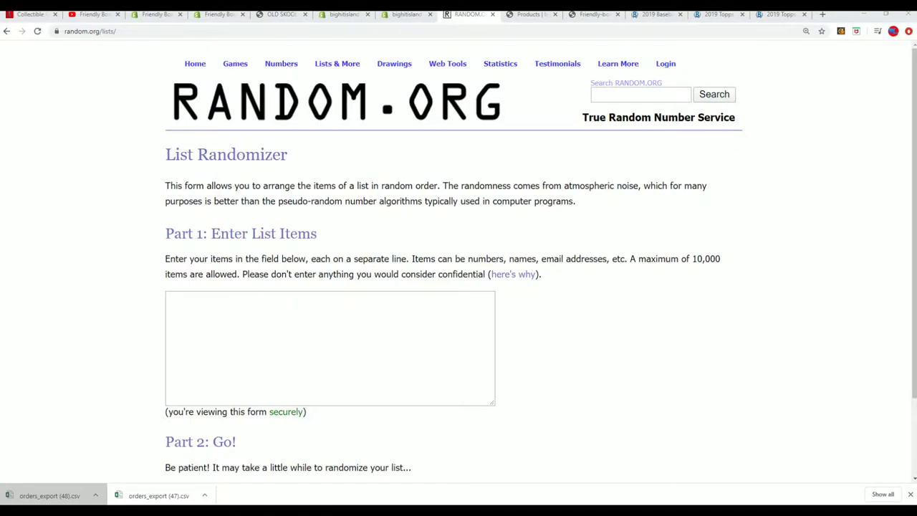
pyautogui.hotkey('alt', 'Tab')
pyautogui.moveTo(675, 67); pyautogui.dragTo(554, 33)
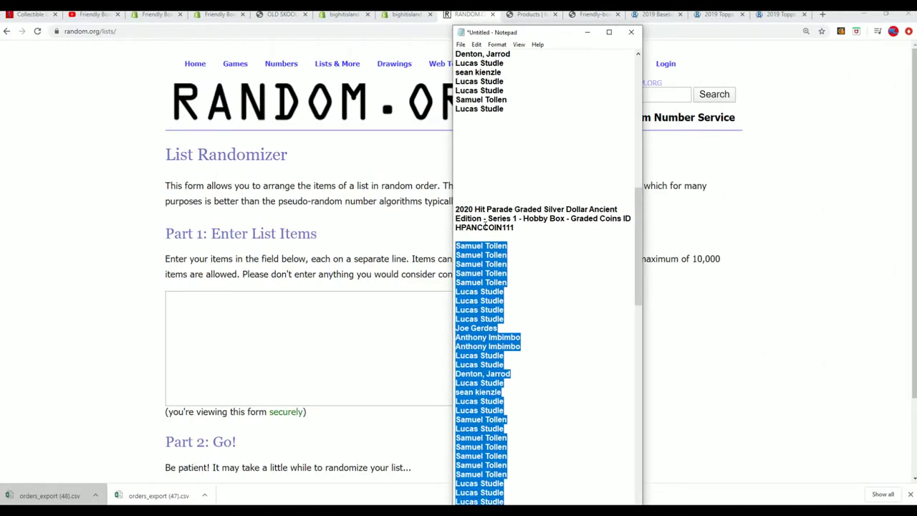
pyautogui.click(30, 16)
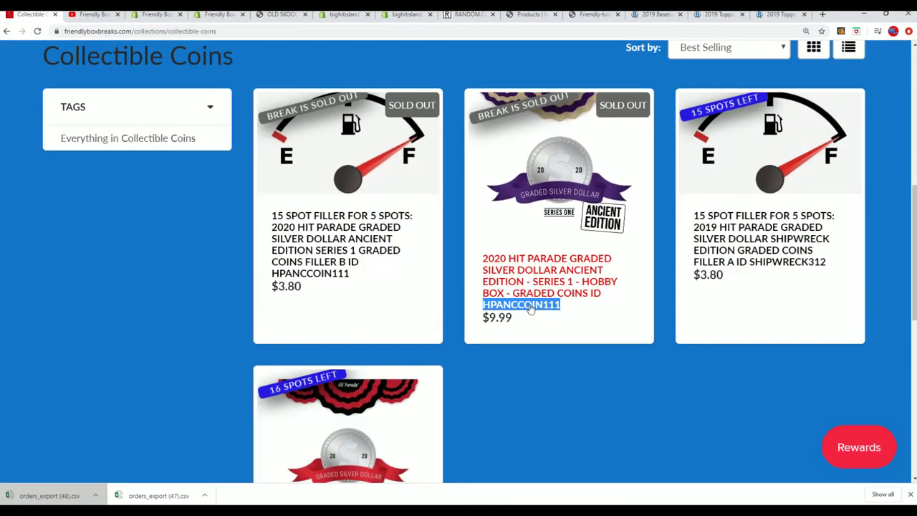
pyautogui.click(467, 16)
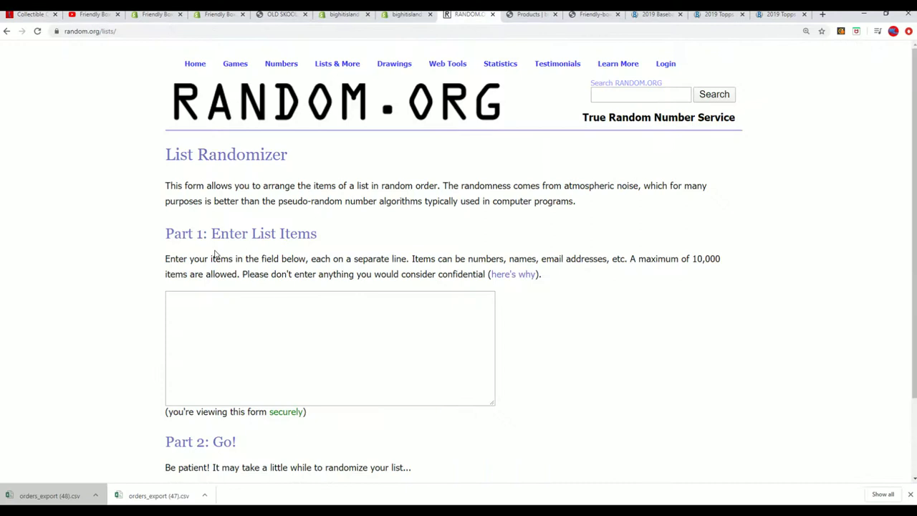
pyautogui.hotkey('alt', 'Tab')
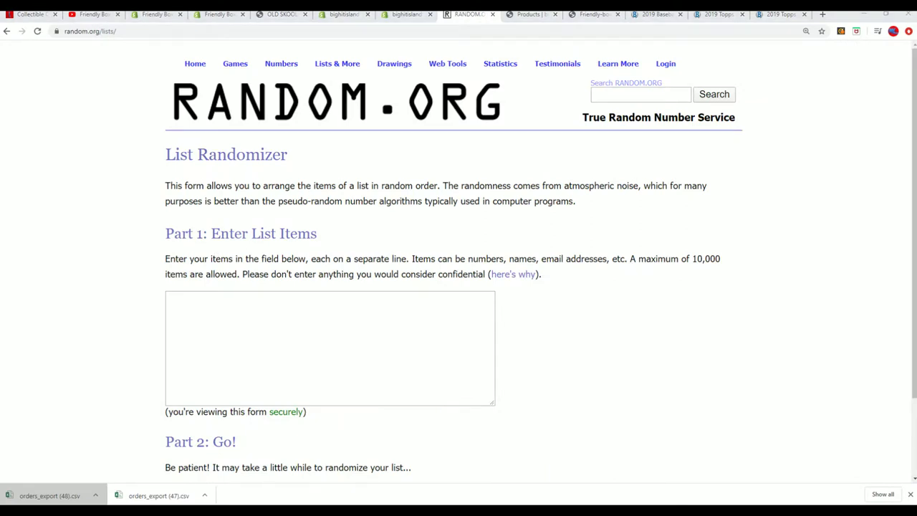
# Copy the 42 owner names from Notepad into the List Randomizer's entry box.
pyautogui.hotkey('alt', 'Tab')
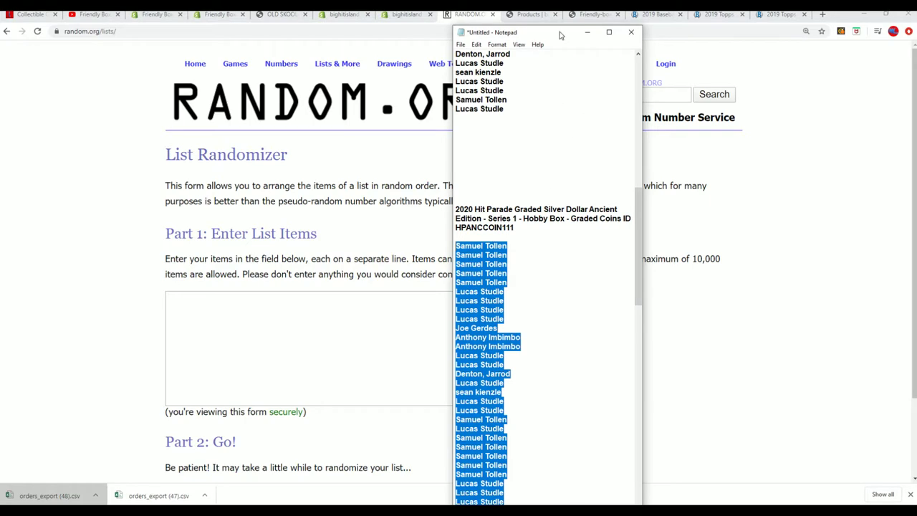
pyautogui.moveTo(560, 26); pyautogui.dragTo(560, 9)
pyautogui.scroll(-4, 520, 295)
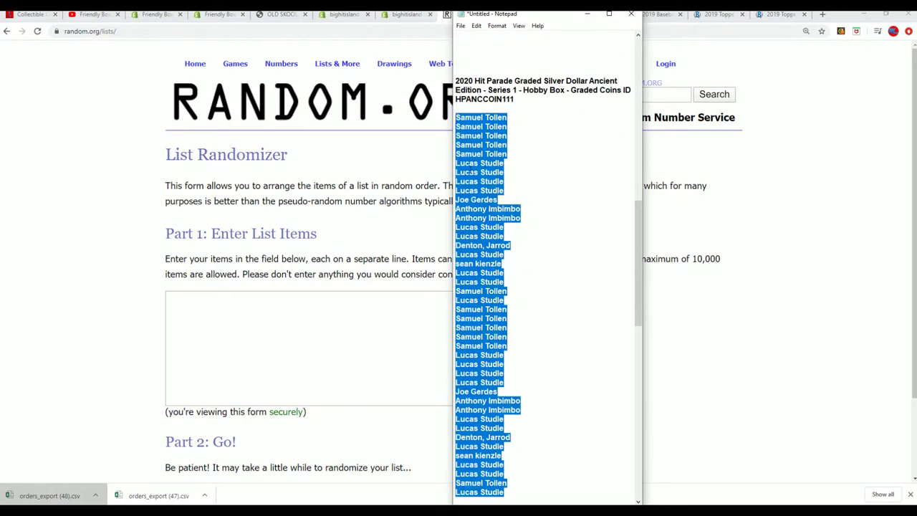
pyautogui.rightClick(527, 154)
pyautogui.click(503, 180)
pyautogui.scroll(-10, 502, 322)
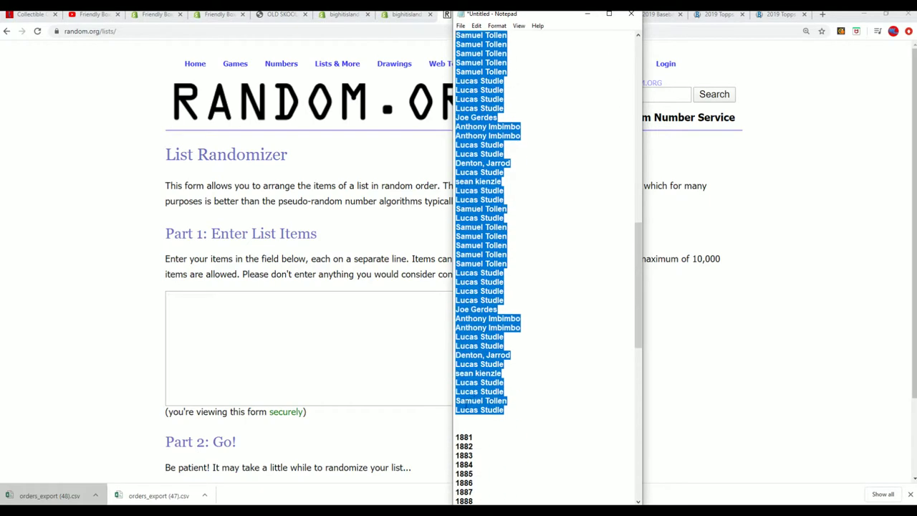
pyautogui.scroll(-3, 455, 402)
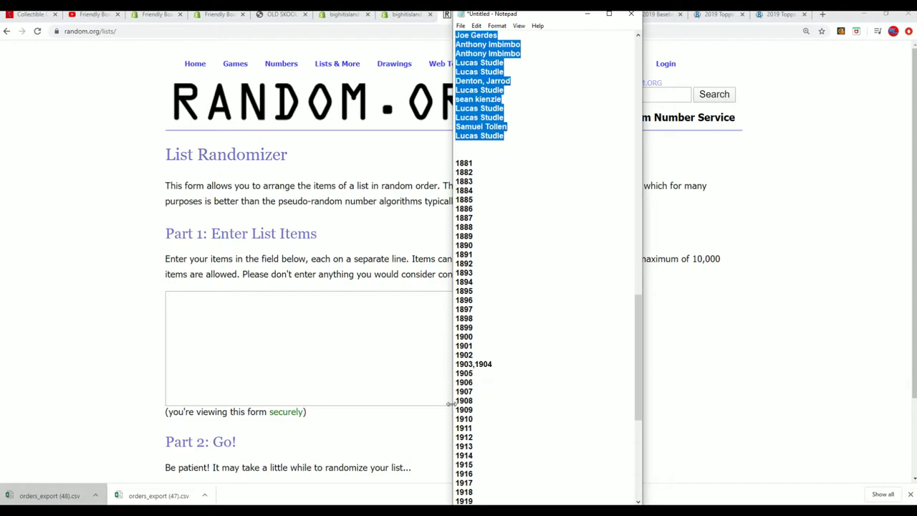
pyautogui.click(172, 300)
pyautogui.rightClick(177, 301)
pyautogui.click(214, 380)
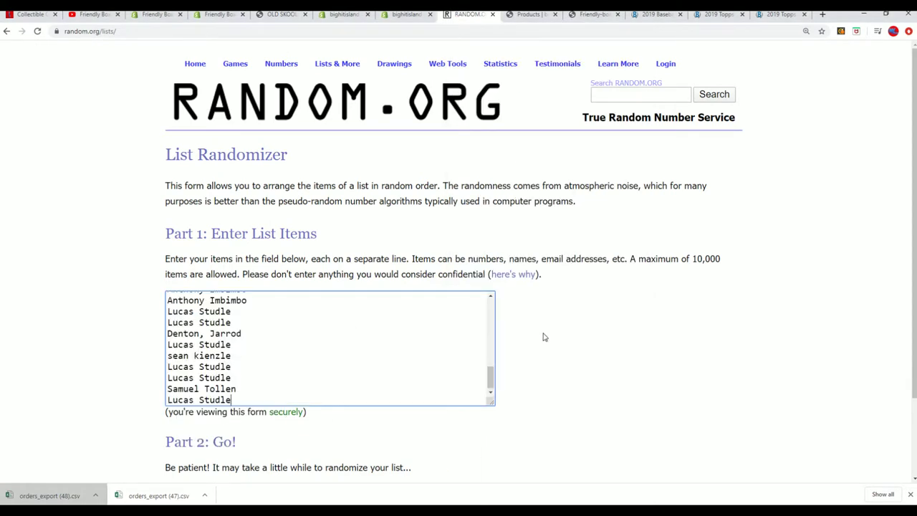
# Randomize the 42 names, then shuffle them again five more times.
pyautogui.scroll(-2, 542, 351)
pyautogui.click(183, 396)
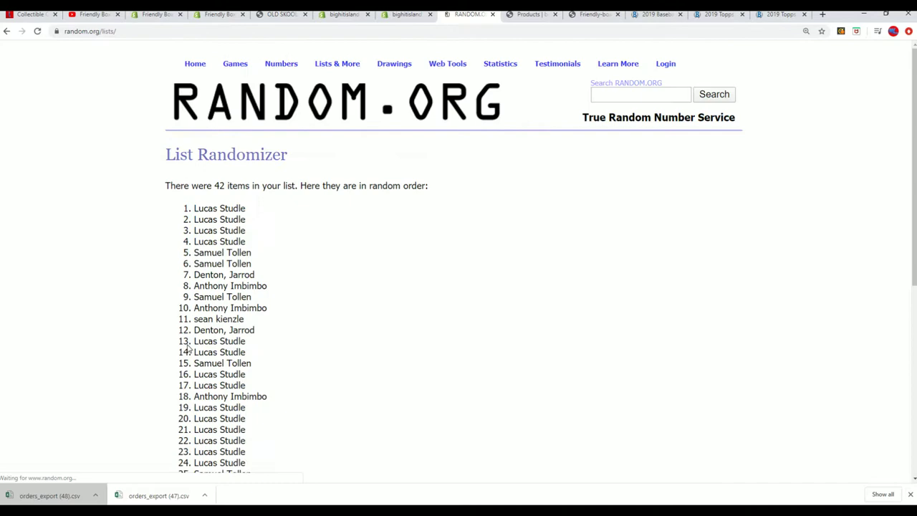
pyautogui.scroll(-2, 164, 370)
pyautogui.scroll(-5, 163, 370)
pyautogui.click(180, 394)
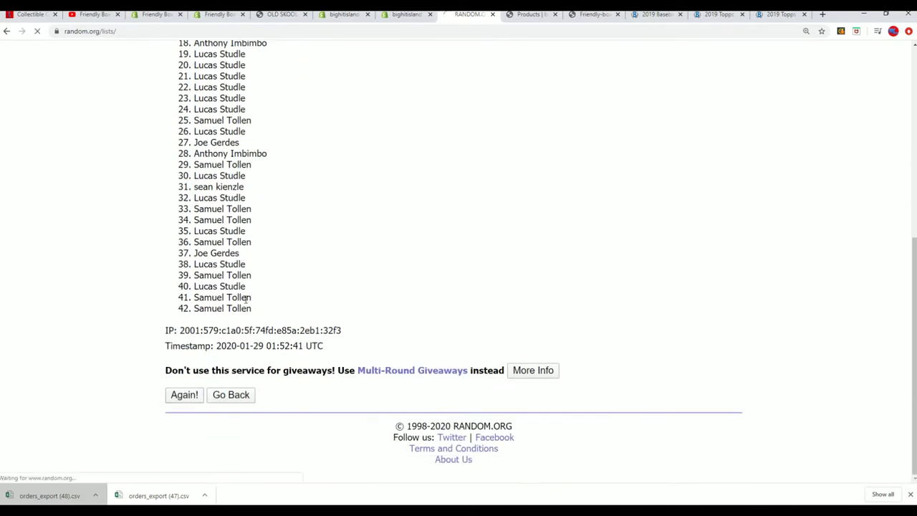
pyautogui.scroll(-3, 190, 400)
pyautogui.click(183, 397)
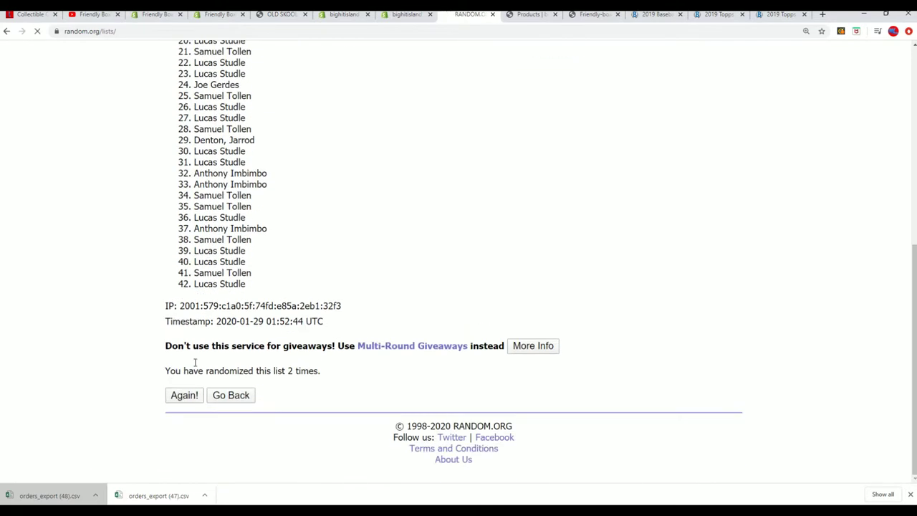
pyautogui.scroll(-5, 189, 375)
pyautogui.click(178, 395)
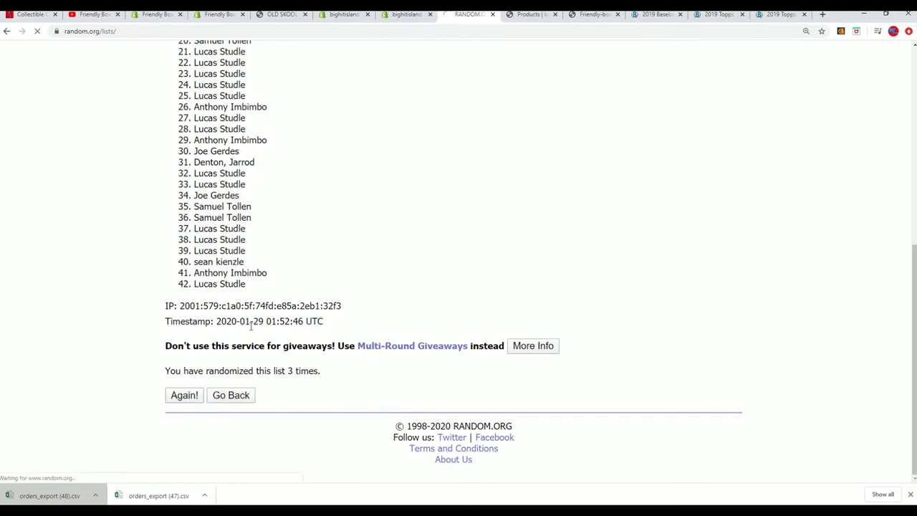
pyautogui.scroll(-4, 213, 371)
pyautogui.scroll(-2, 213, 370)
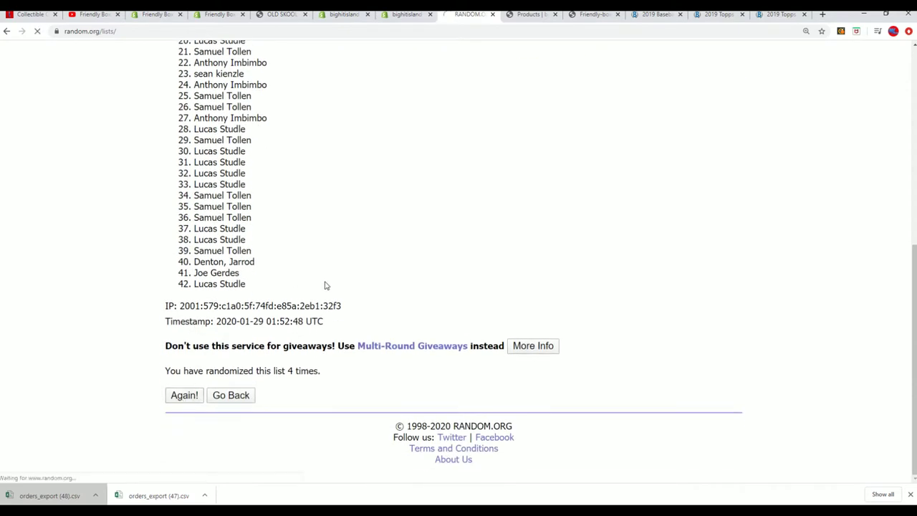
pyautogui.click(188, 395)
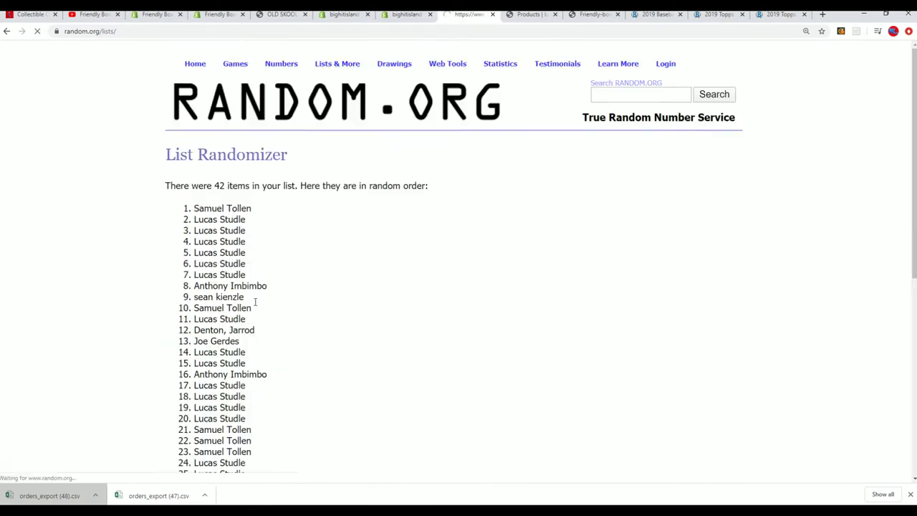
pyautogui.scroll(-5, 254, 301)
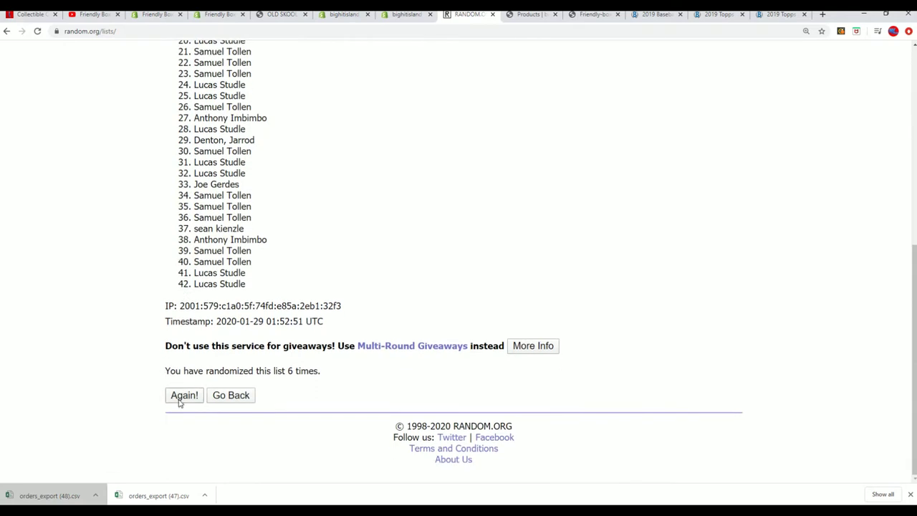
pyautogui.click(180, 403)
# Select the final randomized name list from item 1 down and copy it.
pyautogui.scroll(-2, 337, 215)
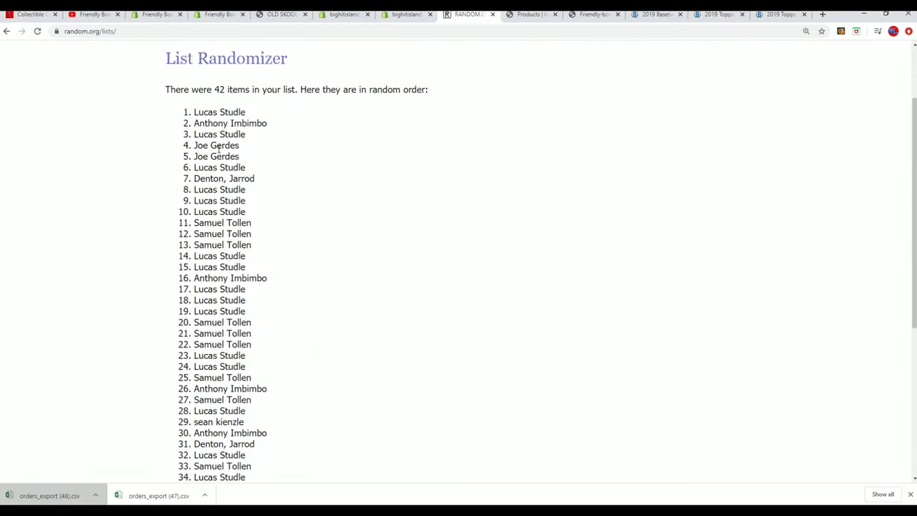
pyautogui.moveTo(194, 109)
pyautogui.mouseDown()
pyautogui.moveTo(270, 159)
pyautogui.moveTo(268, 304)
pyautogui.moveTo(281, 373)
pyautogui.mouseUp()
pyautogui.rightClick(233, 341)
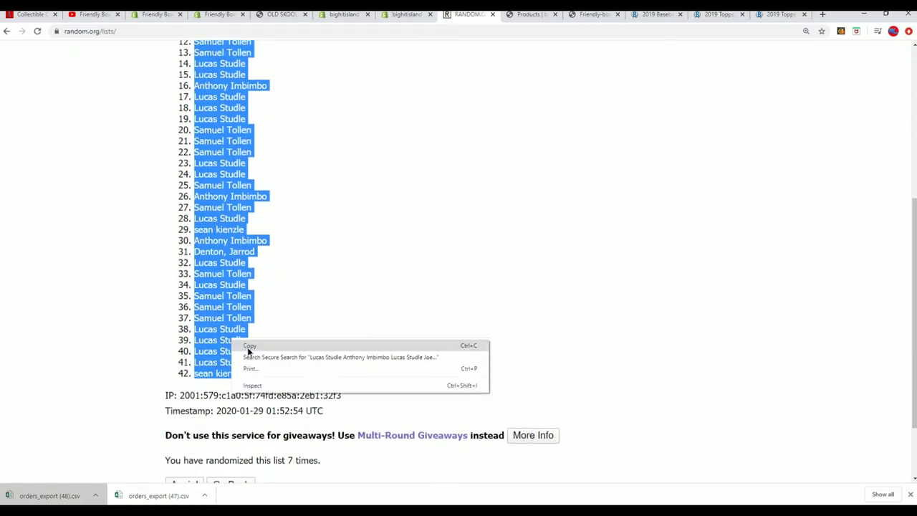
pyautogui.click(249, 347)
pyautogui.scroll(-2, 307, 376)
pyautogui.scroll(4, 287, 393)
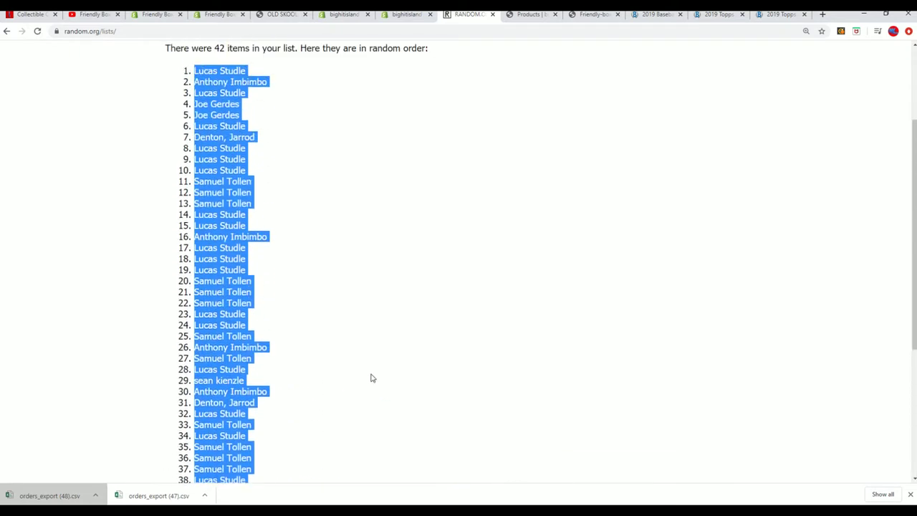
pyautogui.hotkey('alt', 'Tab')
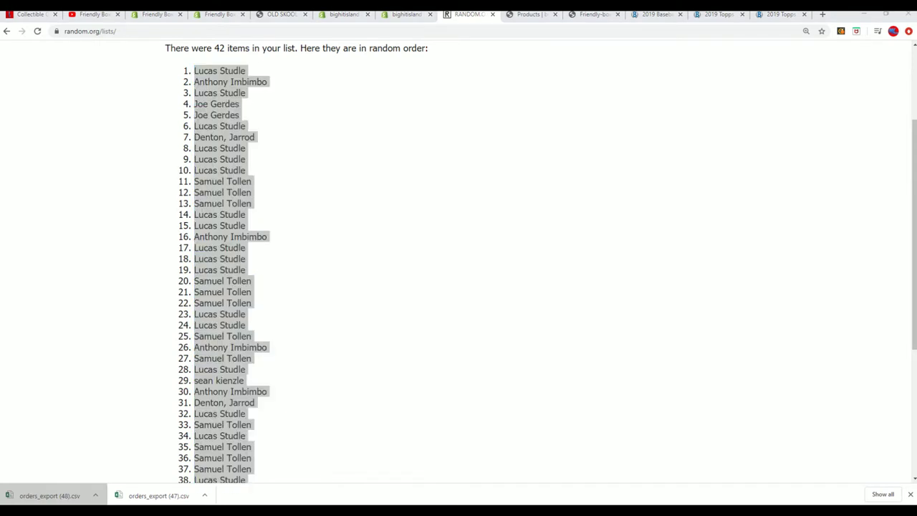
# Paste the 42 shuffled owner names into A2:A43 in Excel and move to B2.
pyautogui.moveTo(785, 87)
pyautogui.mouseDown()
pyautogui.moveTo(308, 16)
pyautogui.moveTo(406, 10)
pyautogui.mouseUp()
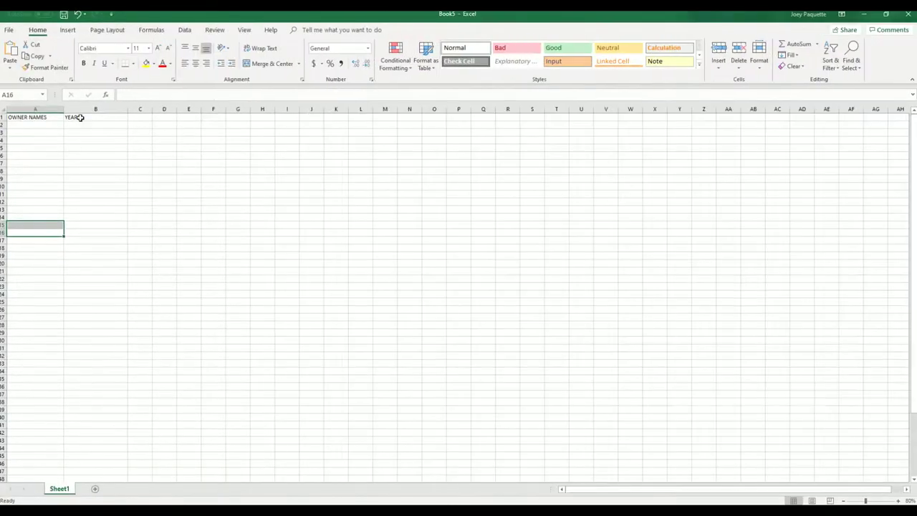
pyautogui.rightClick(24, 125)
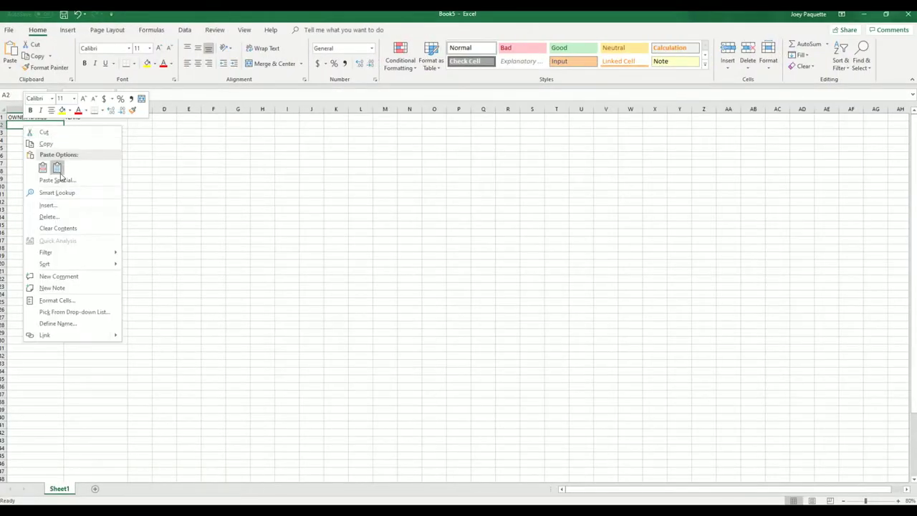
pyautogui.click(57, 169)
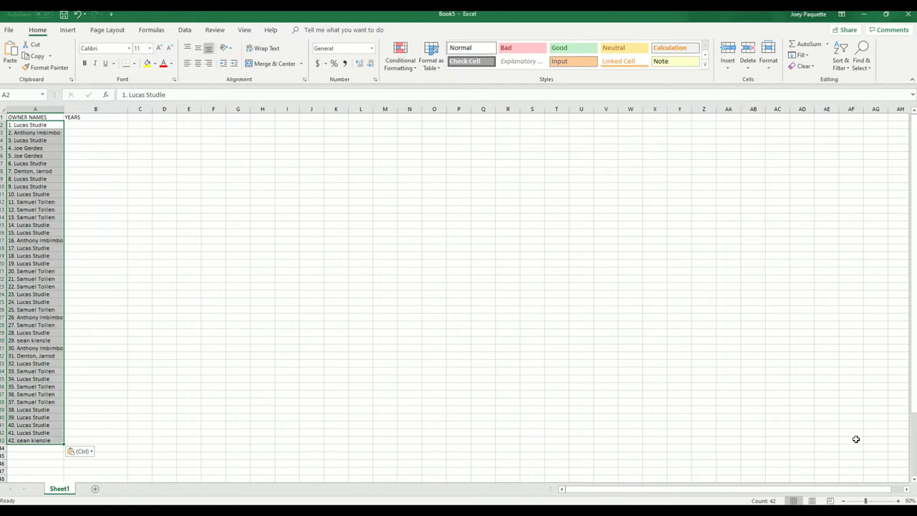
pyautogui.click(871, 502)
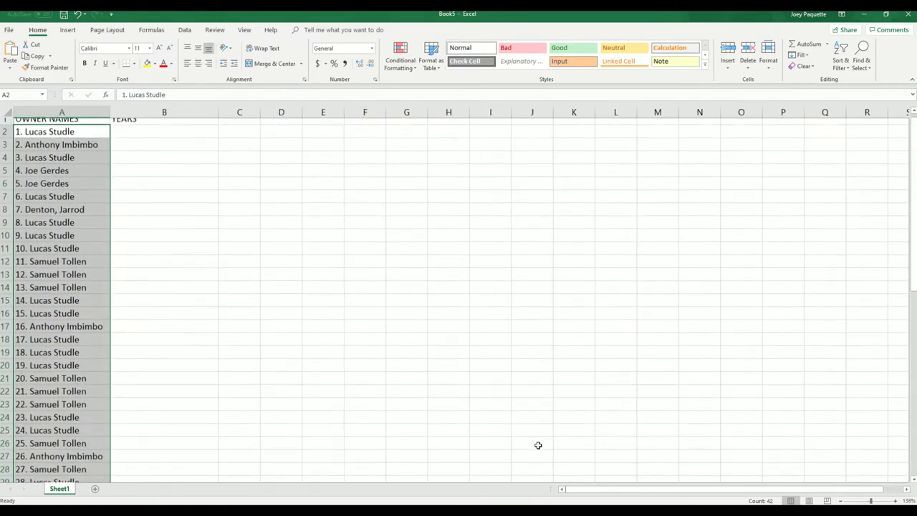
pyautogui.click(180, 138)
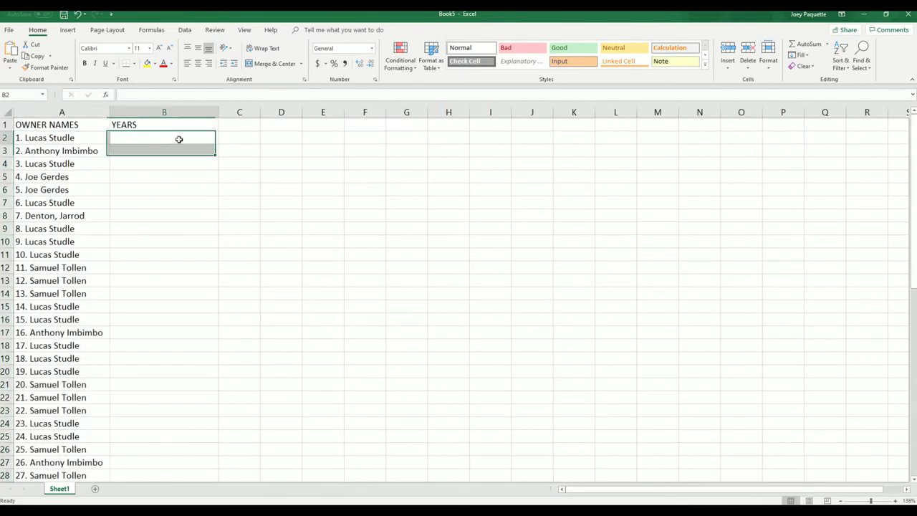
# Copy the coin years 1881 through 1923 from the Notepad notes.
pyautogui.click(864, 14)
pyautogui.scroll(5, 317, 131)
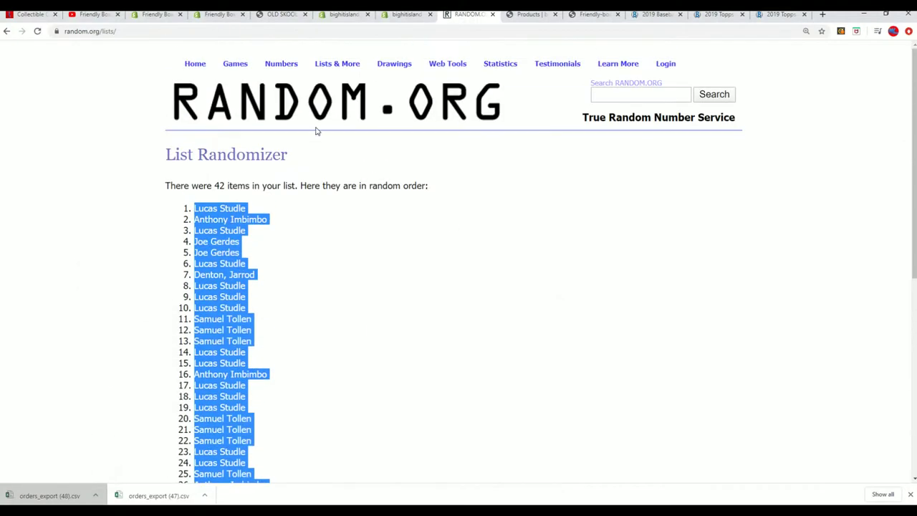
pyautogui.moveTo(337, 63)
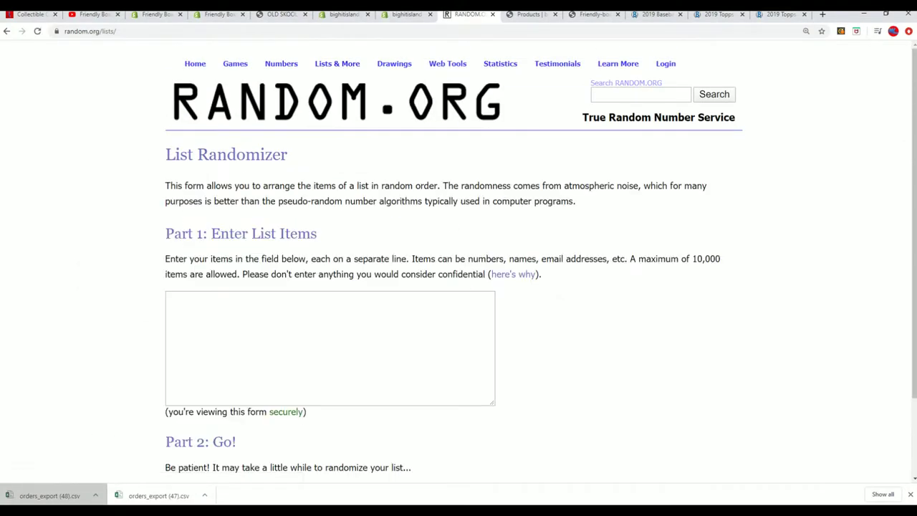
pyautogui.hotkey('alt', 'Tab')
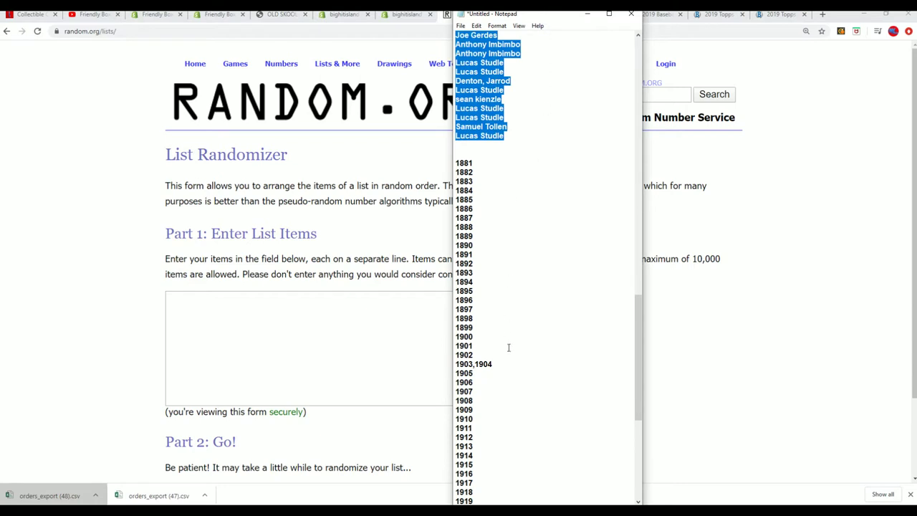
pyautogui.scroll(-7, 509, 347)
pyautogui.moveTo(477, 348); pyautogui.dragTo(470, 56)
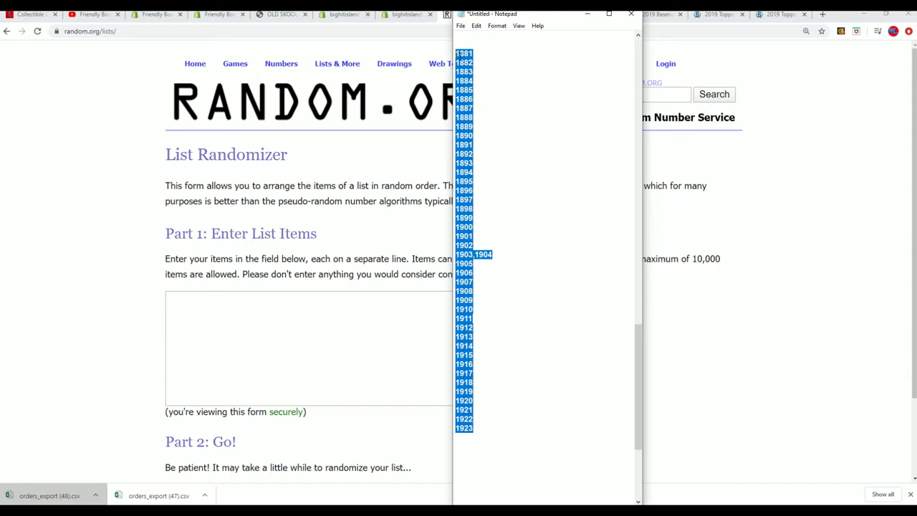
pyautogui.rightClick(470, 56)
pyautogui.click(482, 88)
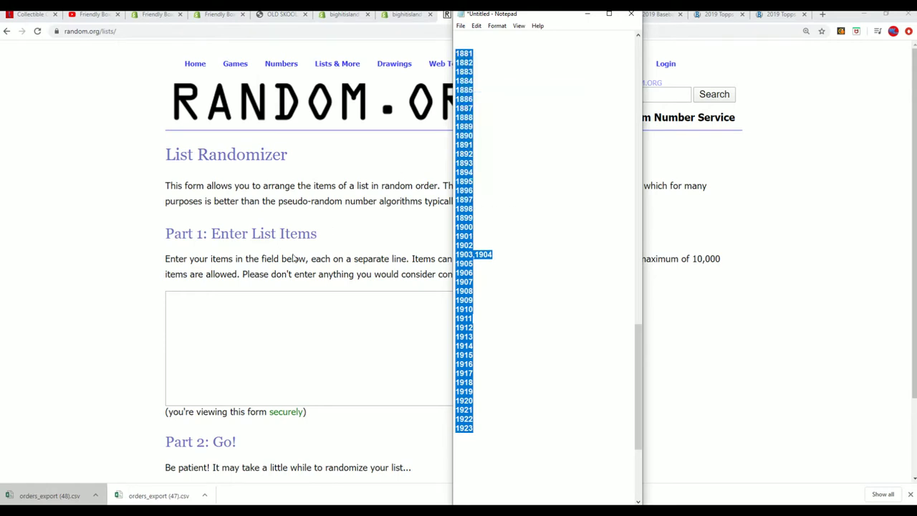
# Paste the years into the List Randomizer's entry box.
pyautogui.click(200, 298)
pyautogui.rightClick(190, 300)
pyautogui.click(217, 371)
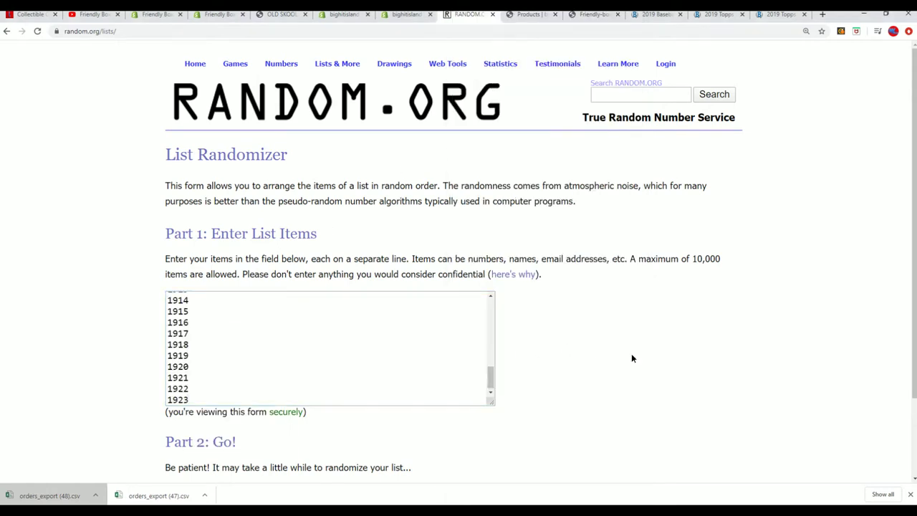
# Randomize the coin year list seven times in a row.
pyautogui.scroll(-2, 574, 382)
pyautogui.click(192, 393)
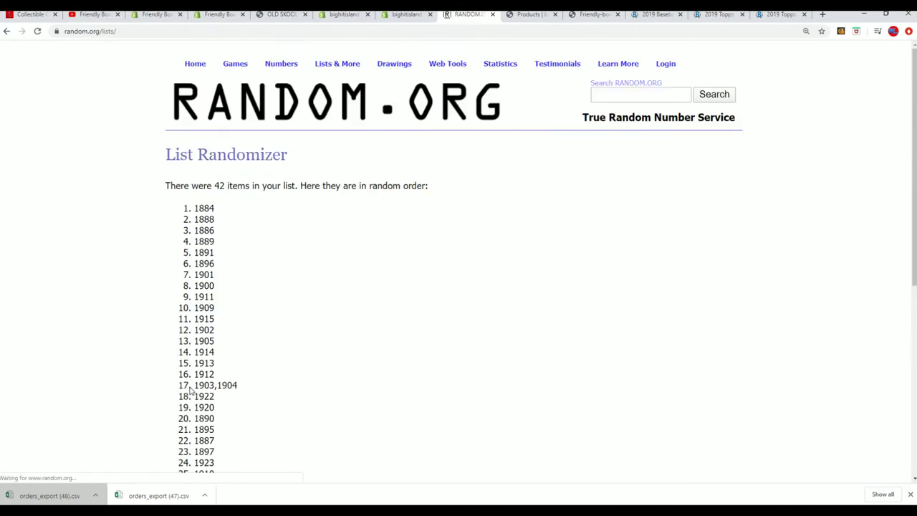
pyautogui.scroll(-5, 172, 399)
pyautogui.click(184, 412)
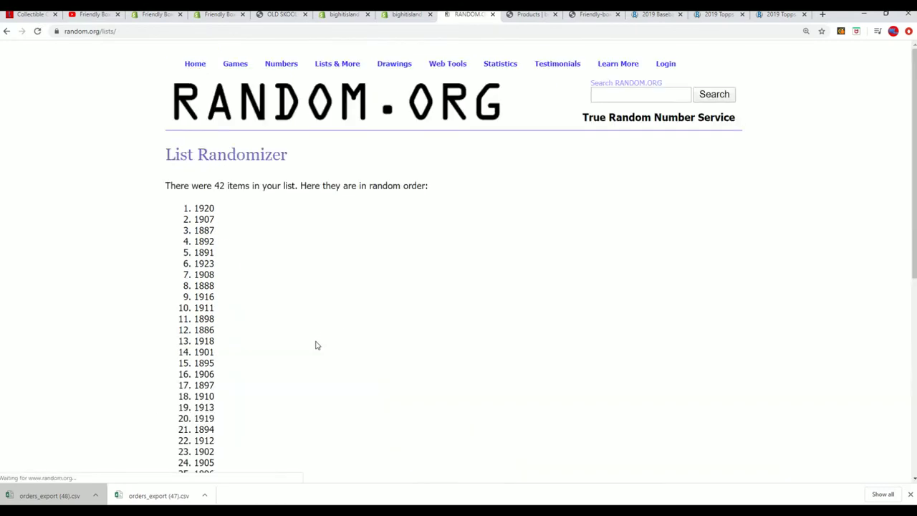
pyautogui.scroll(-4, 317, 346)
pyautogui.click(184, 395)
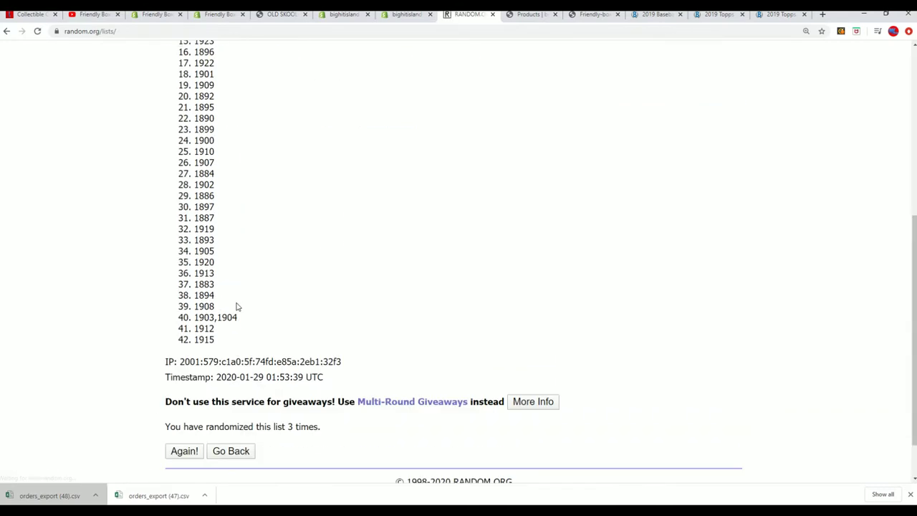
pyautogui.click(181, 439)
pyautogui.click(179, 396)
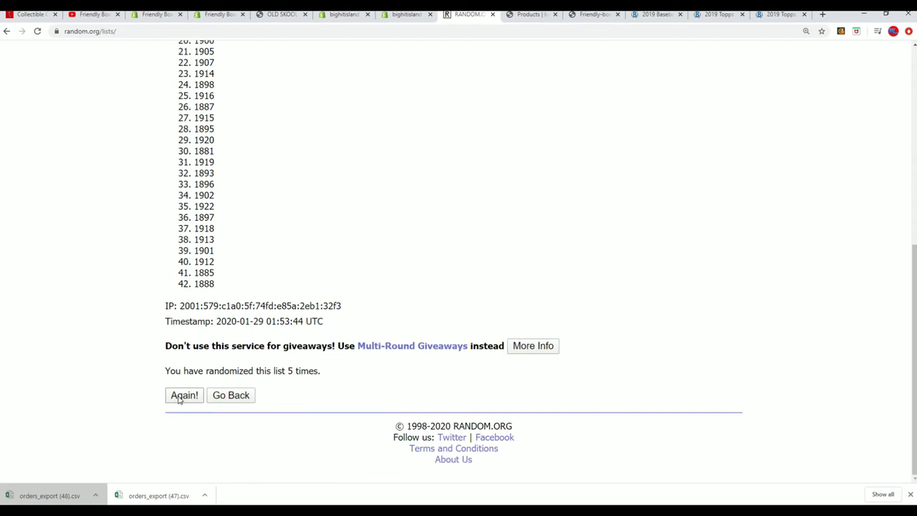
pyautogui.click(180, 400)
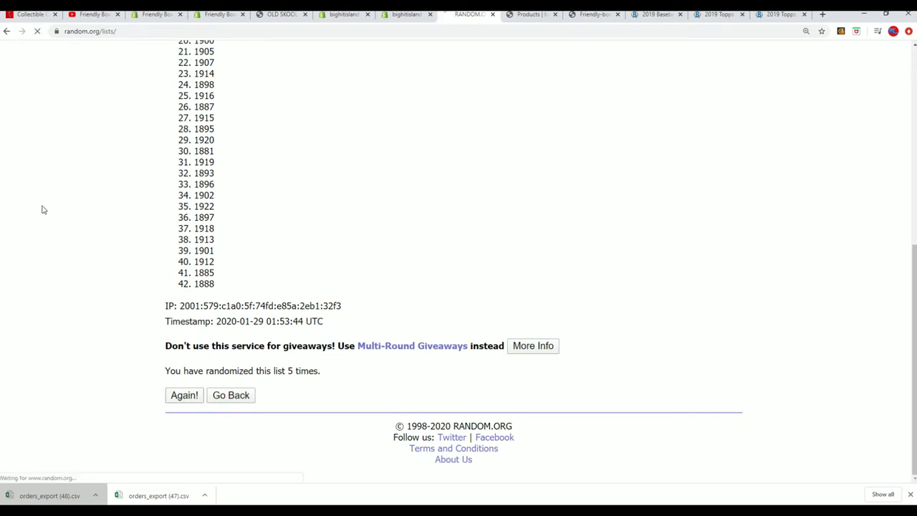
pyautogui.scroll(-3, 247, 251)
pyautogui.scroll(-3, 248, 251)
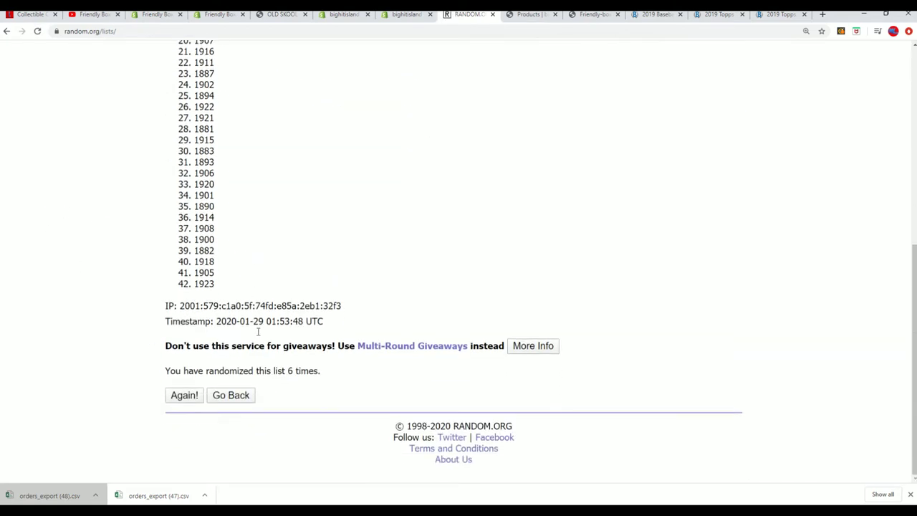
pyautogui.click(186, 401)
pyautogui.scroll(-1, 317, 159)
# Select and copy the 42 randomized years, then return to Excel.
pyautogui.moveTo(192, 140)
pyautogui.mouseDown()
pyautogui.moveTo(230, 195)
pyautogui.moveTo(260, 176)
pyautogui.mouseUp()
pyautogui.scroll(-1, 260, 177)
pyautogui.click(104, 134)
pyautogui.scroll(1, 284, 161)
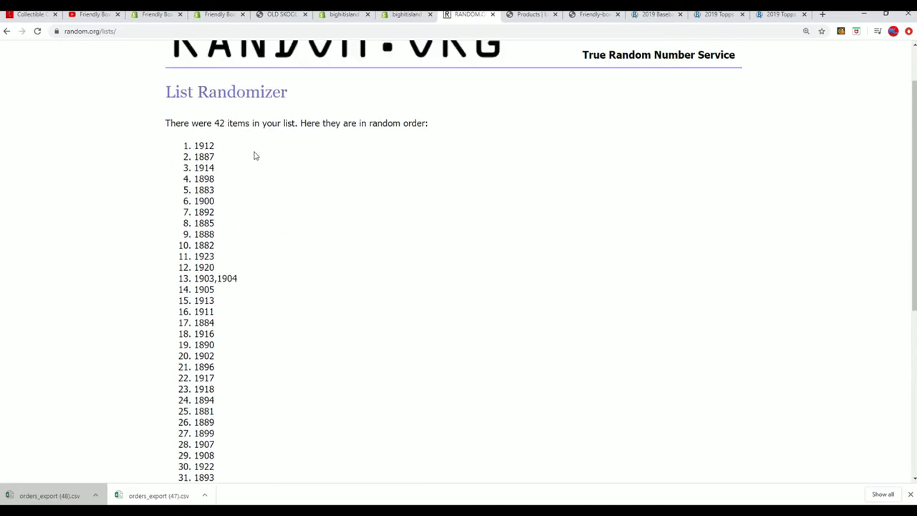
pyautogui.scroll(-3, 236, 212)
pyautogui.moveTo(218, 186)
pyautogui.mouseDown()
pyautogui.moveTo(236, 213)
pyautogui.moveTo(239, 258)
pyautogui.moveTo(221, 325)
pyautogui.mouseUp()
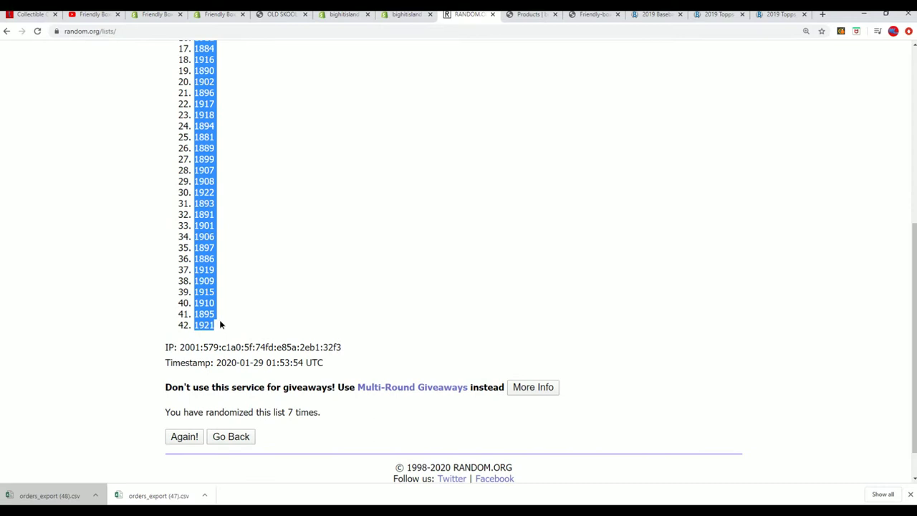
pyautogui.rightClick(209, 302)
pyautogui.click(228, 313)
pyautogui.scroll(4, 293, 421)
pyautogui.scroll(-2, 281, 319)
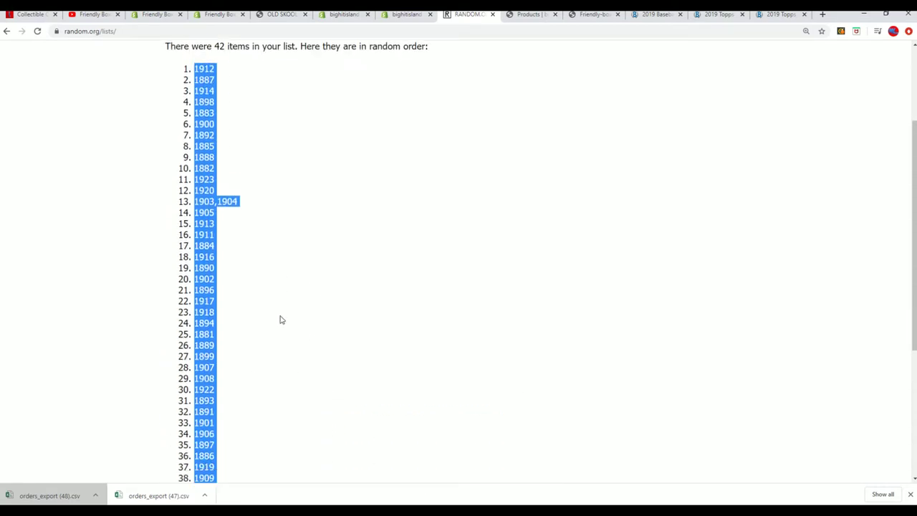
pyautogui.scroll(2, 294, 306)
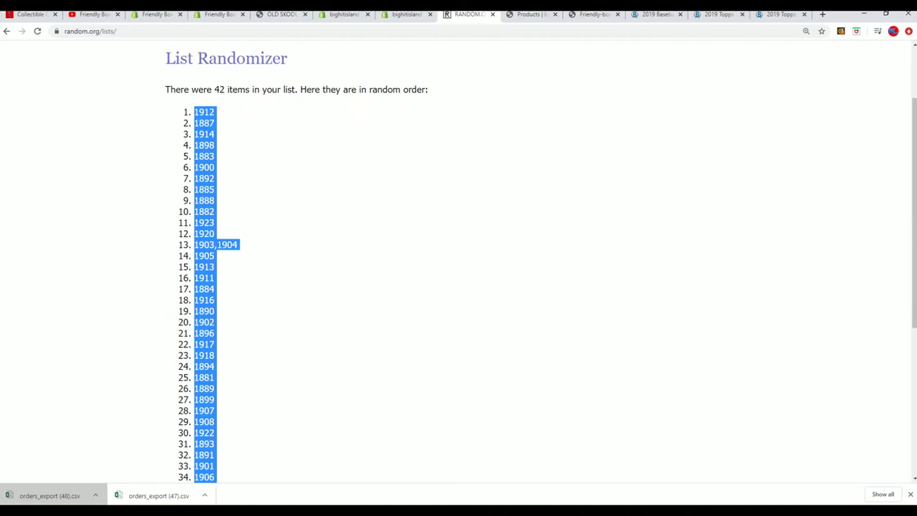
pyautogui.hotkey('alt', 'Tab')
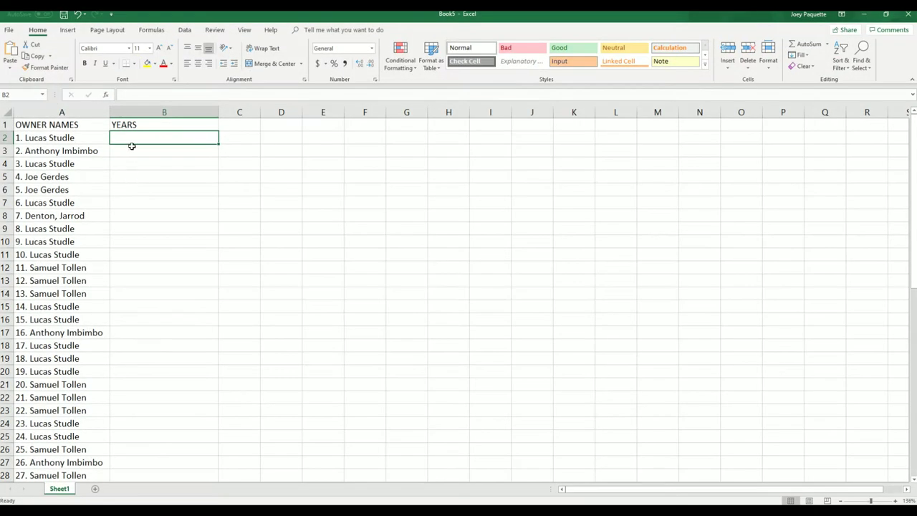
# Paste the shuffled coin years into B2 using Match Destination Formatting.
pyautogui.rightClick(119, 136)
pyautogui.click(156, 179)
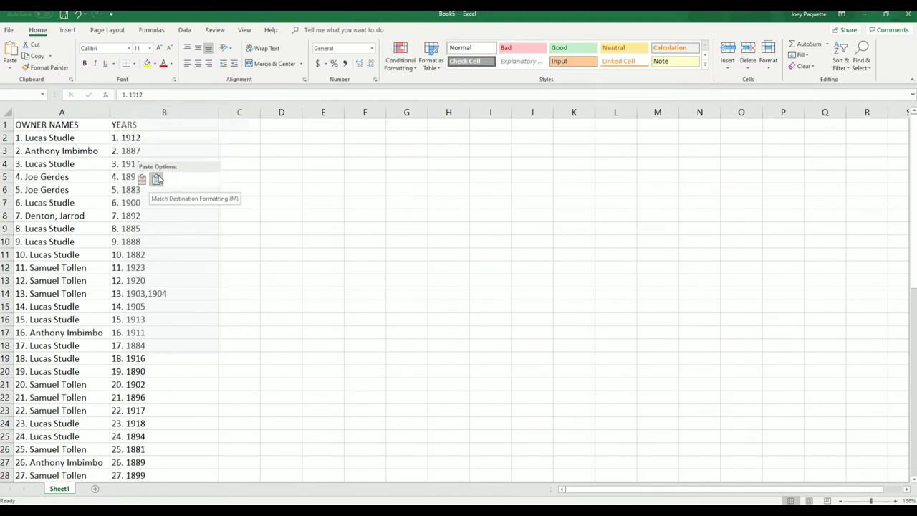
pyautogui.click(157, 179)
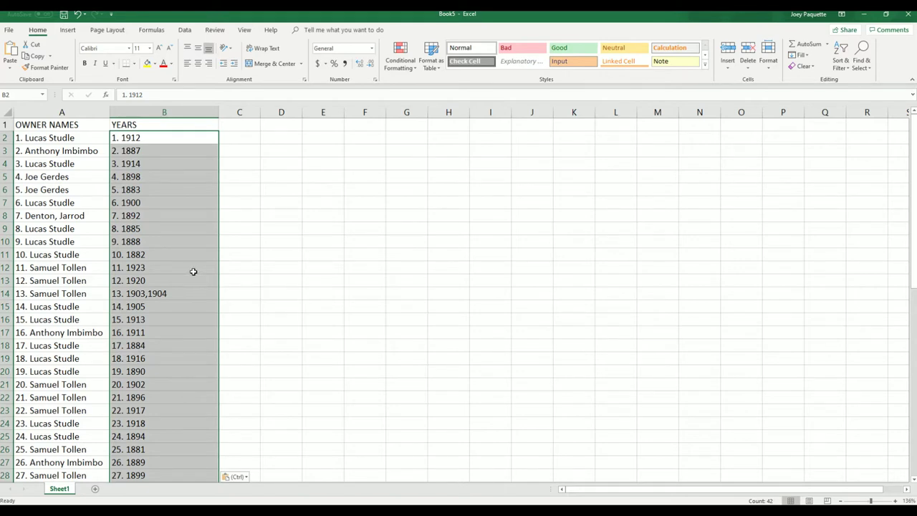
# Scroll through B2:B43 to check the pasted years, then zoom back to 100%.
pyautogui.scroll(-3, 177, 283)
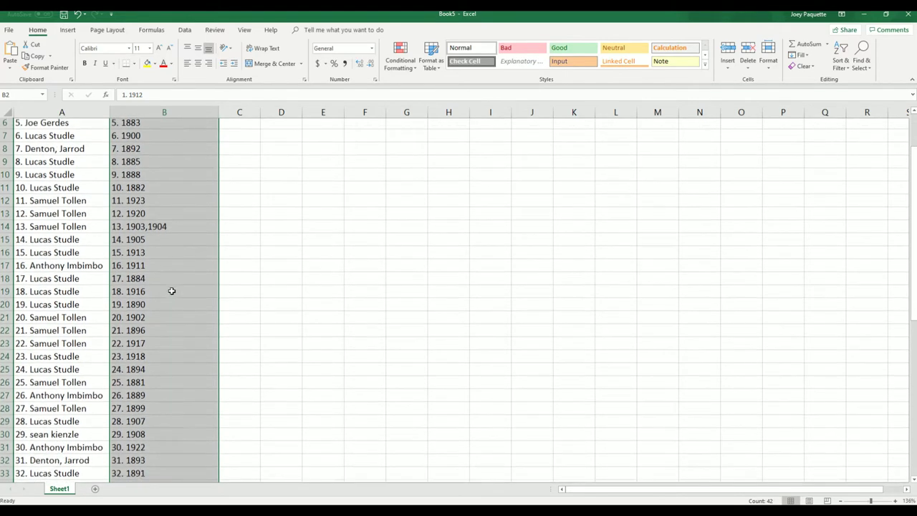
pyautogui.scroll(-3, 172, 292)
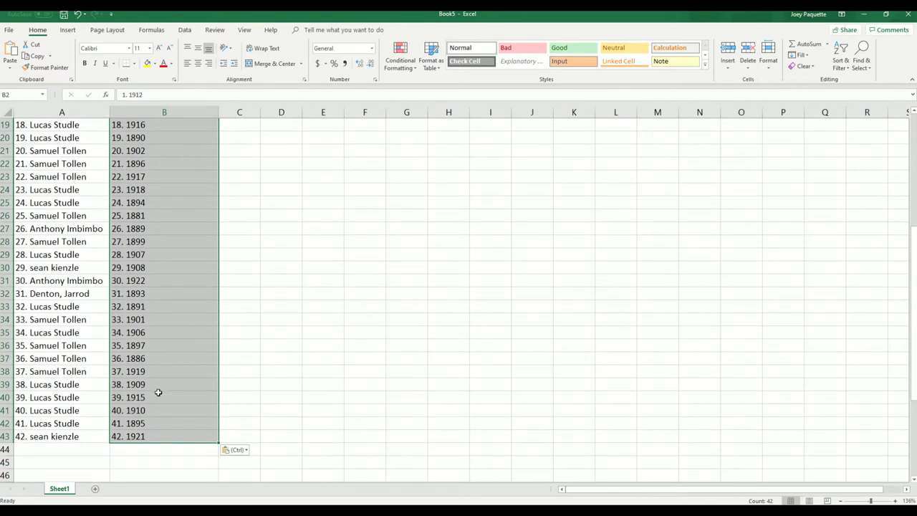
pyautogui.scroll(1, 157, 393)
pyautogui.scroll(-1, 154, 391)
pyautogui.scroll(3, 97, 430)
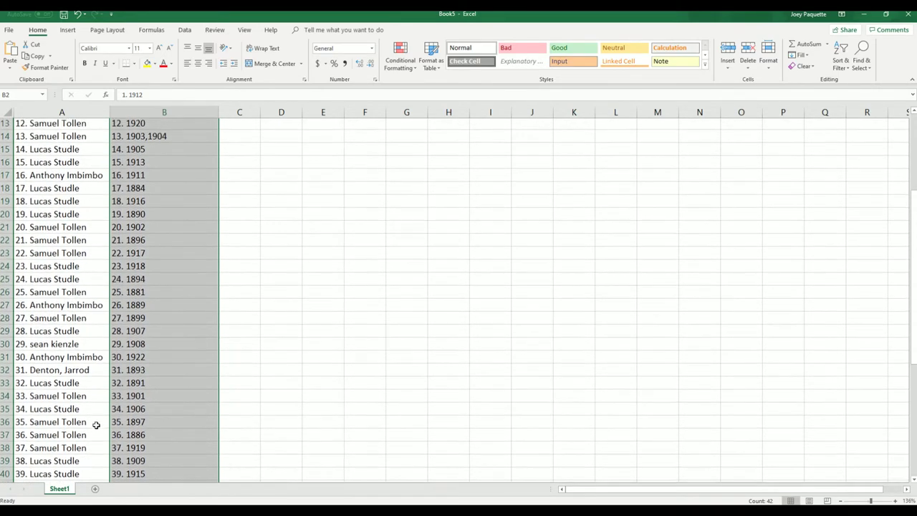
pyautogui.scroll(3, 97, 423)
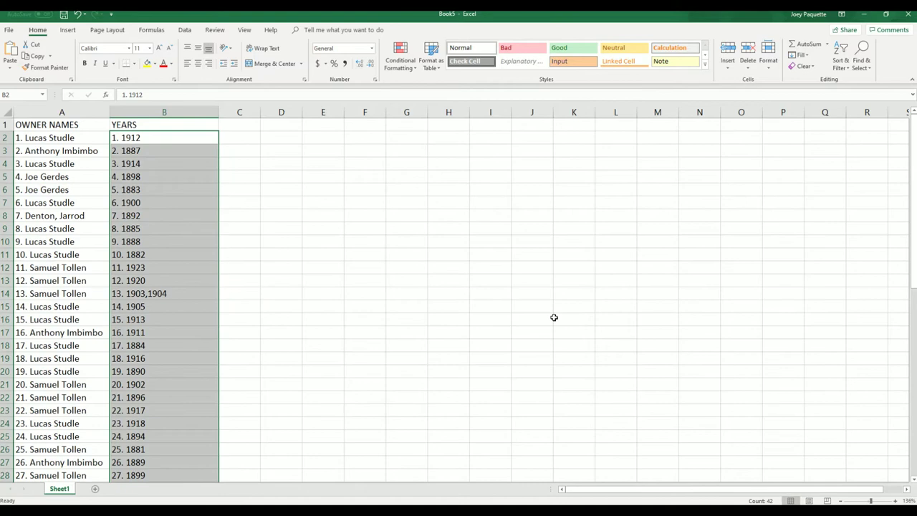
pyautogui.moveTo(869, 502); pyautogui.dragTo(867, 502)
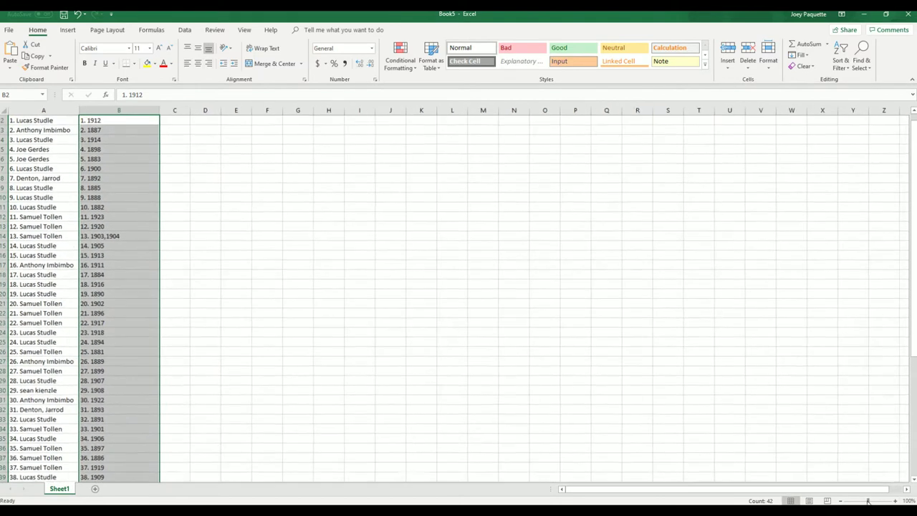